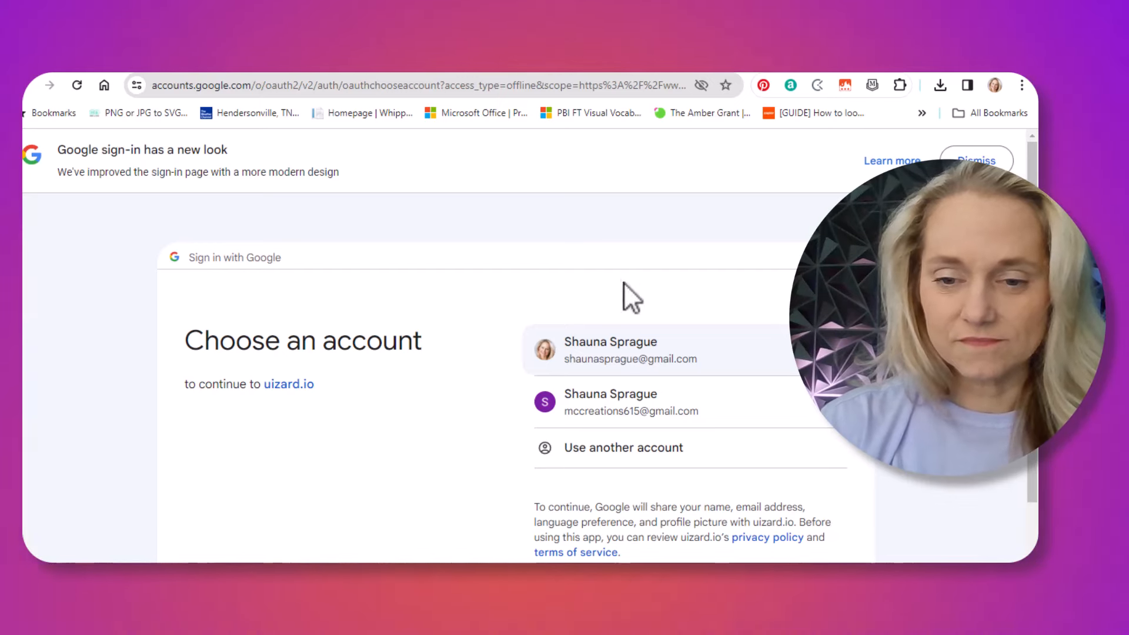
- Sign in to Uizard with the first listed Google account and accept the terms of service and privacy policy
left_click(644, 368)
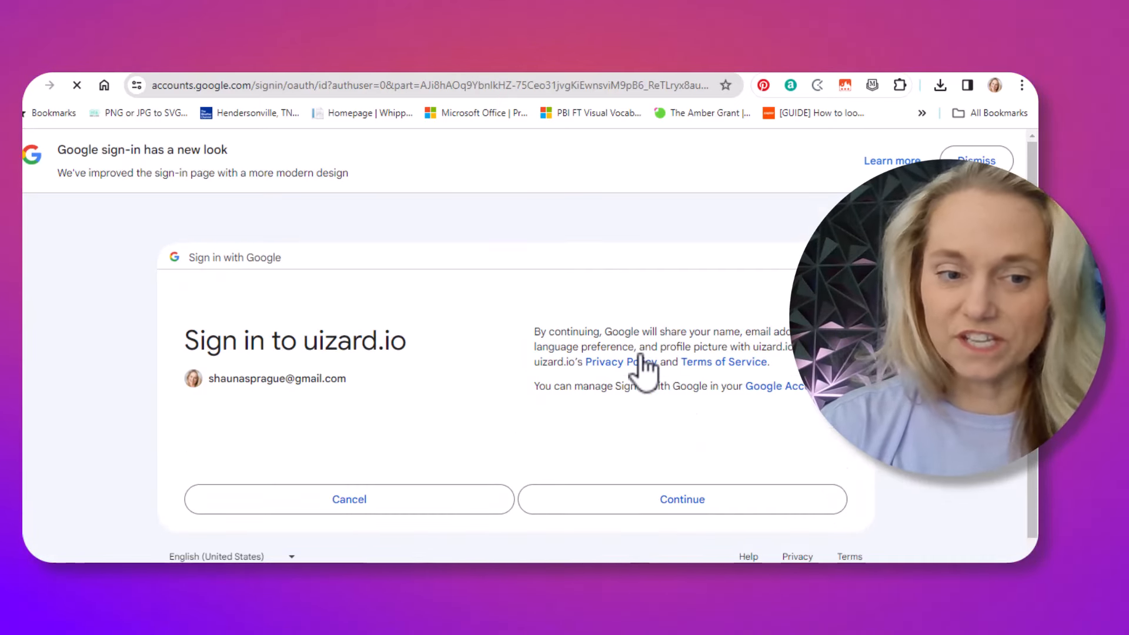
left_click(666, 500)
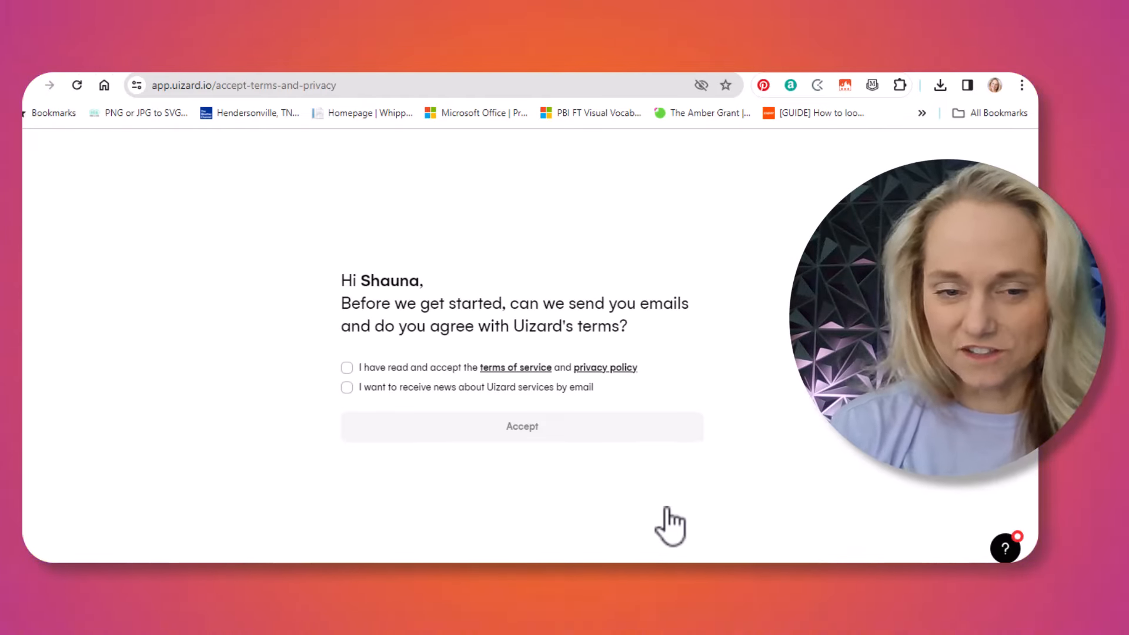
left_click(347, 368)
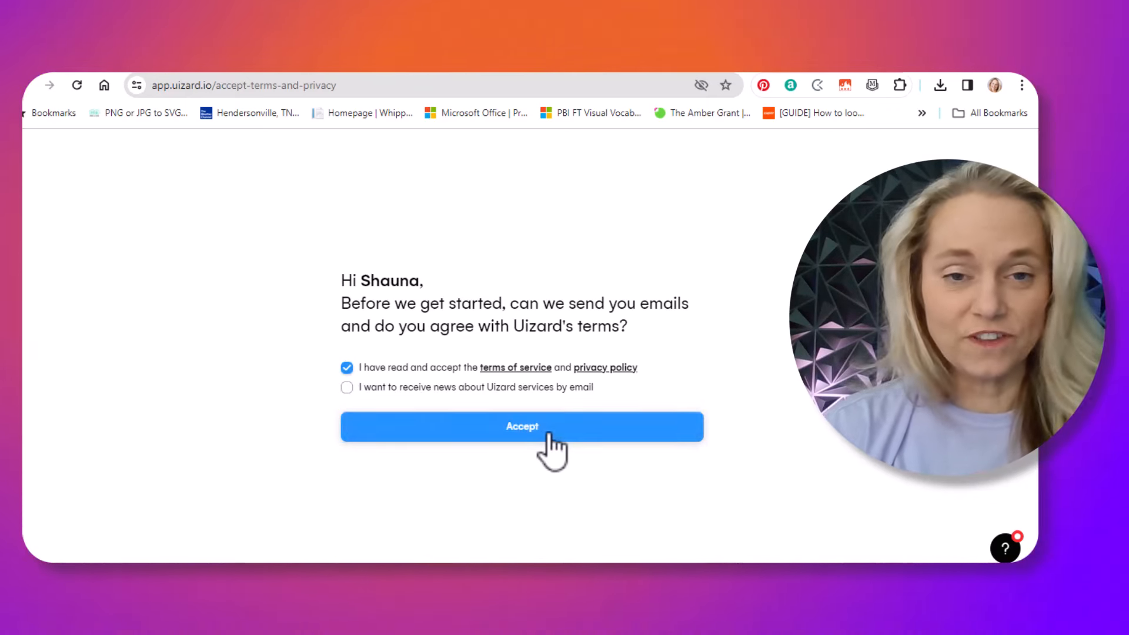
left_click(549, 434)
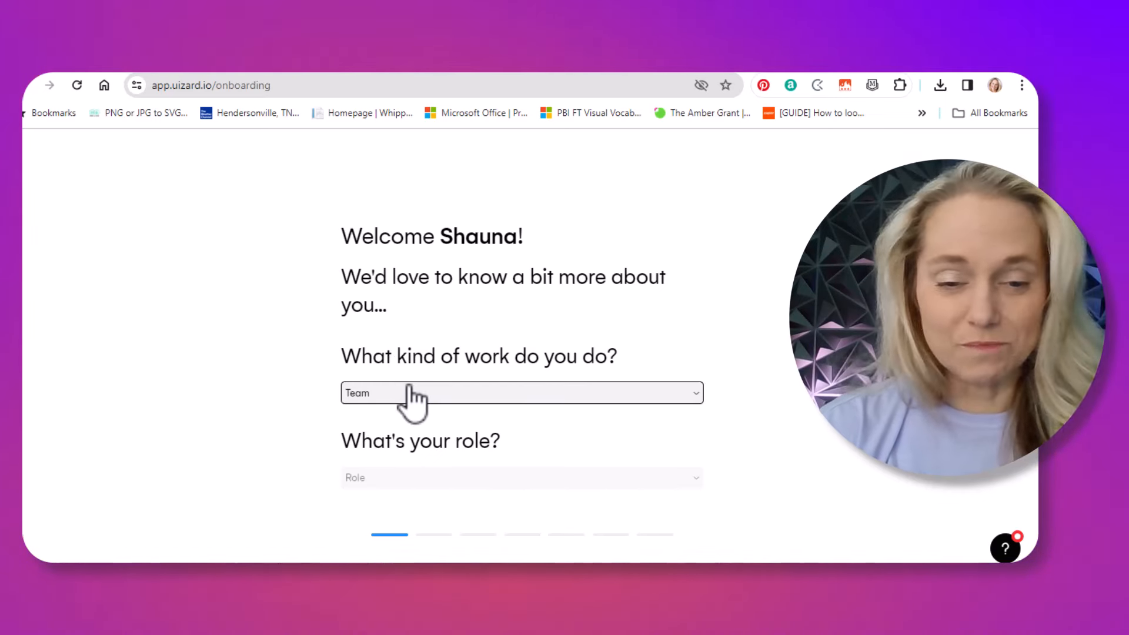
- Set the kind of work to Business Operations and the role to Director
left_click(411, 393)
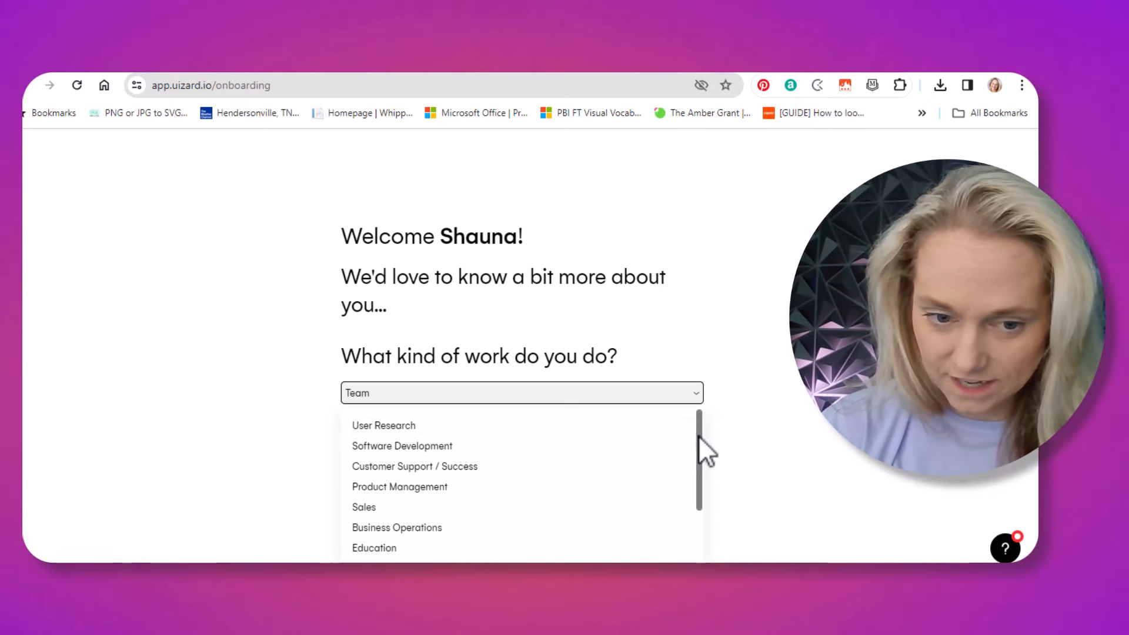
left_click_drag(699, 436, 693, 493)
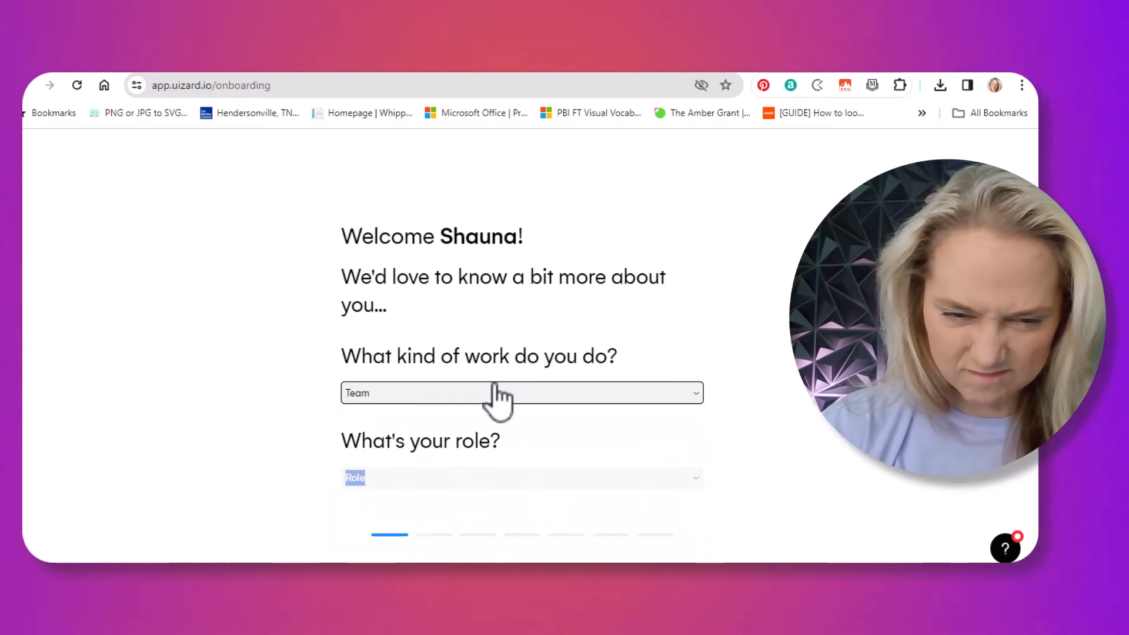
left_click(495, 390)
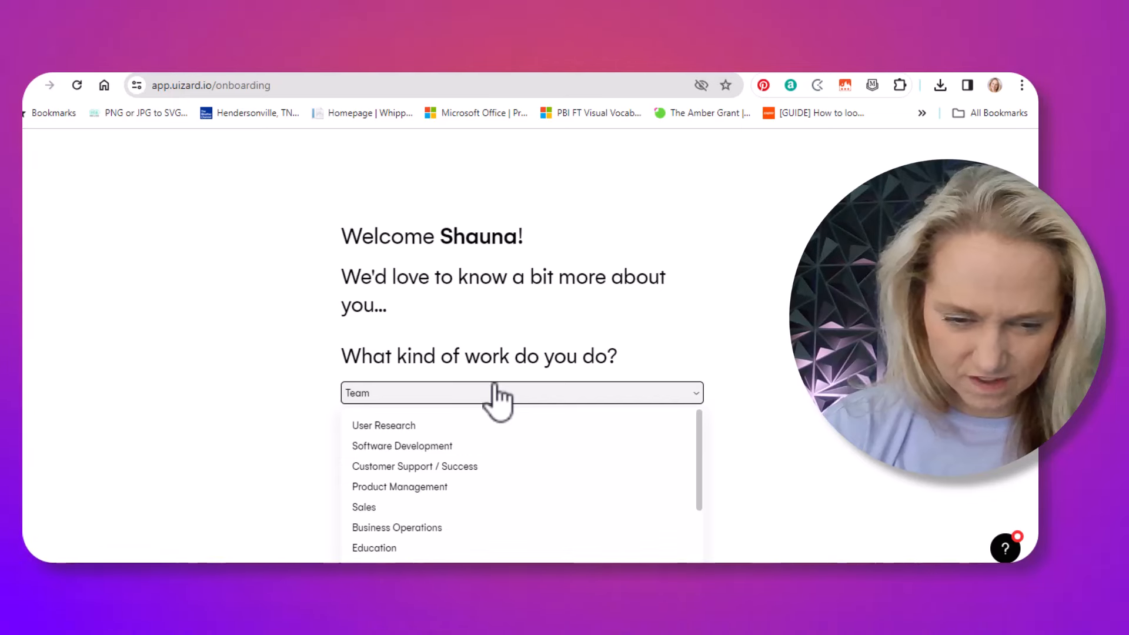
left_click_drag(703, 435, 384, 531)
left_click(383, 529)
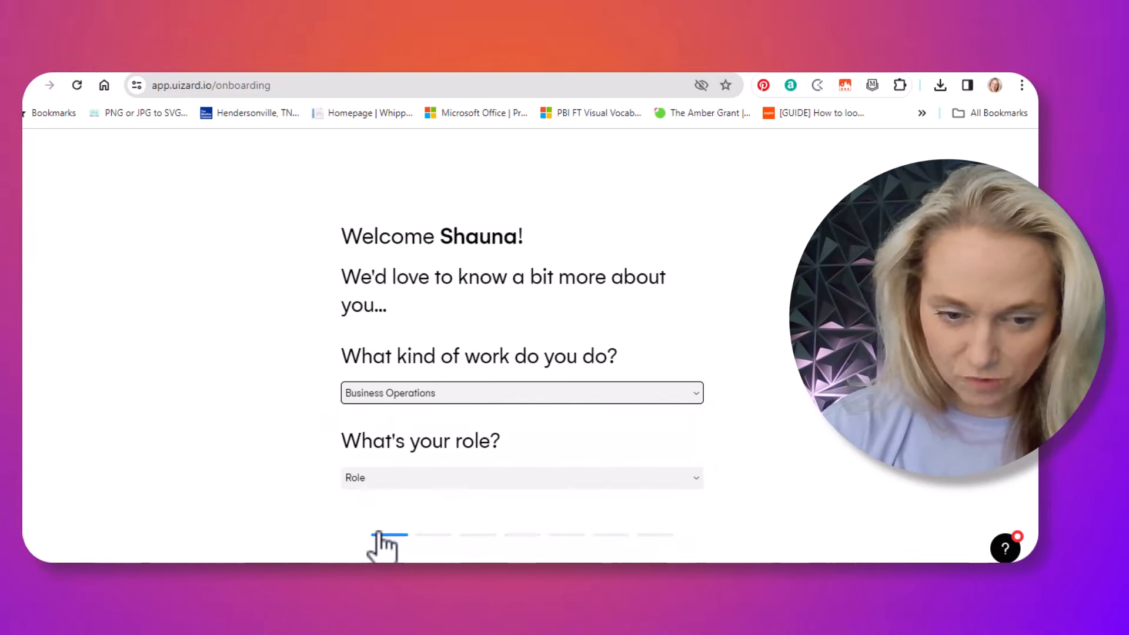
left_click(417, 482)
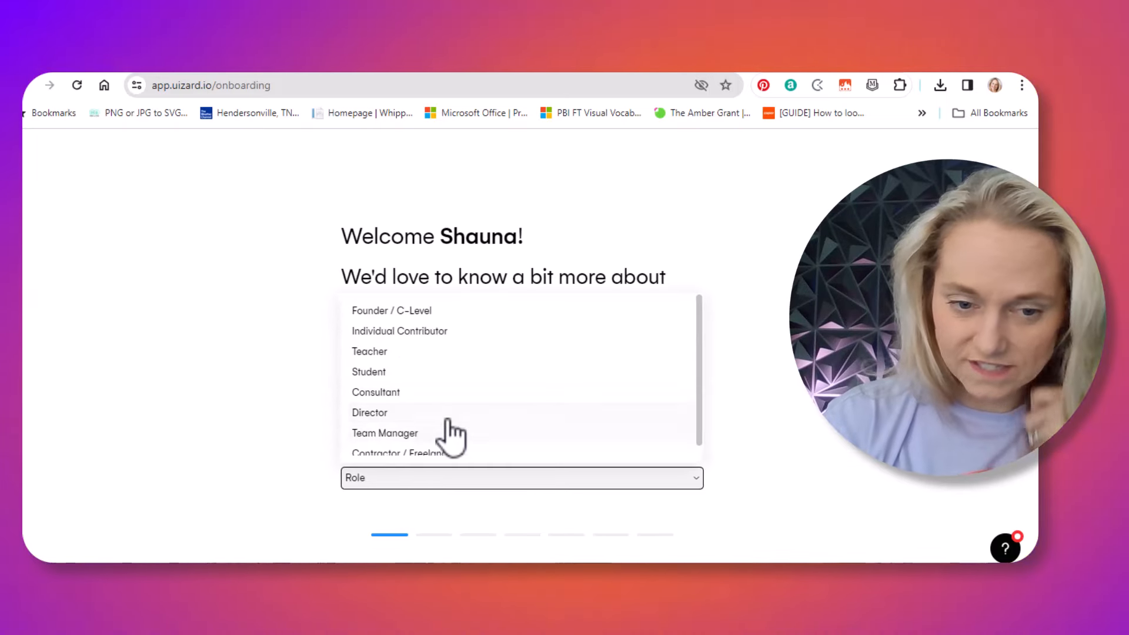
left_click(381, 415)
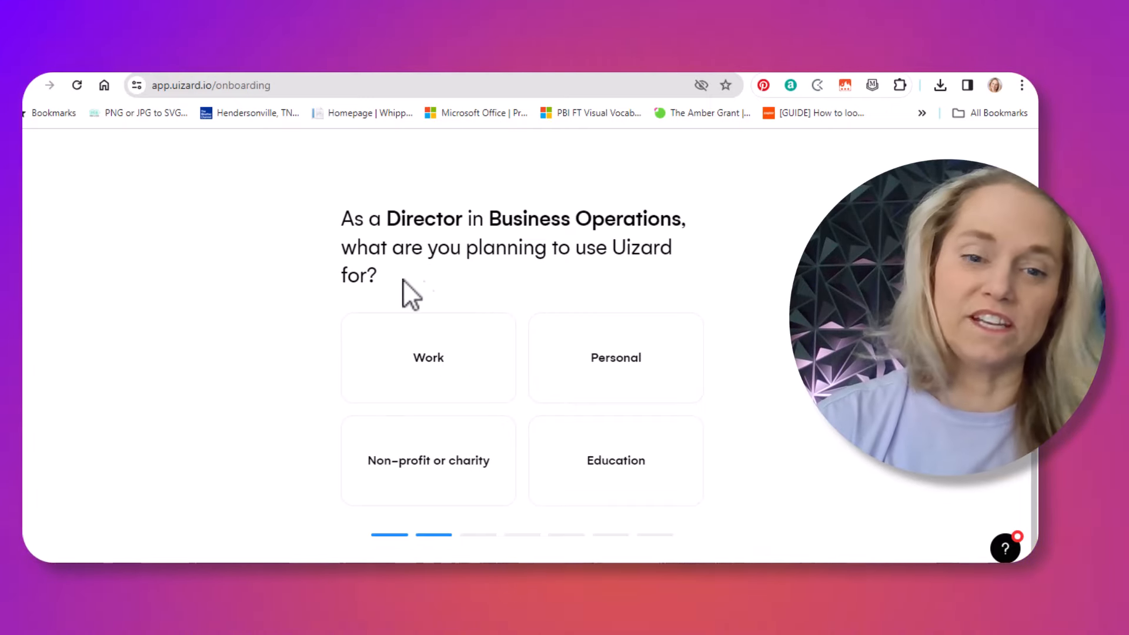
- Answer the usage questions with Personal and "Just for fun", and skip the team invitations
left_click(616, 379)
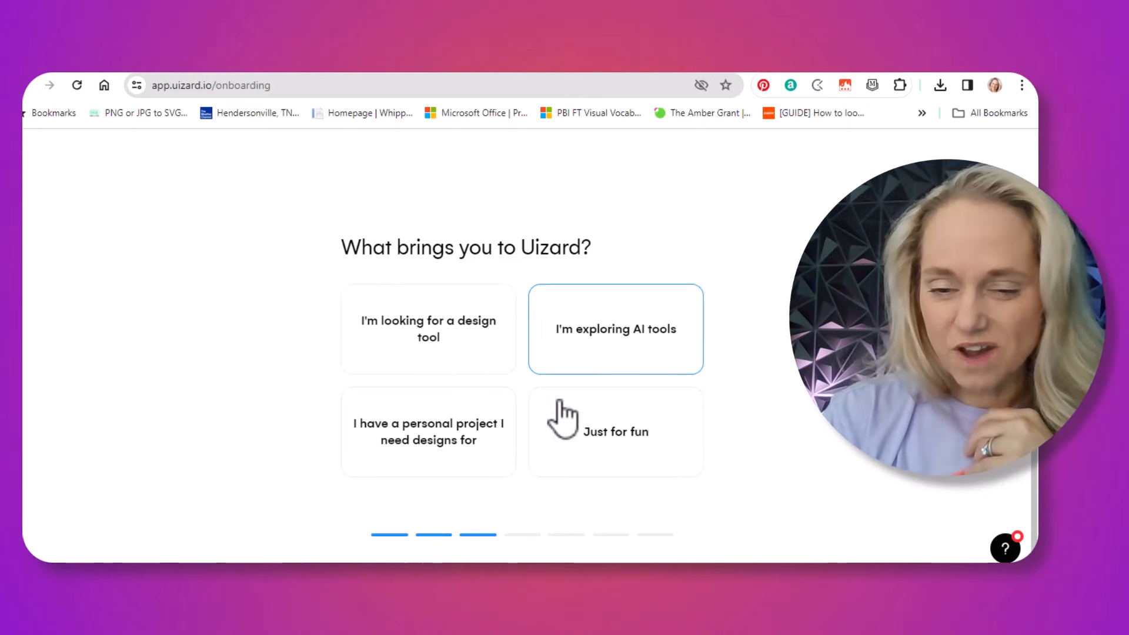
left_click(612, 439)
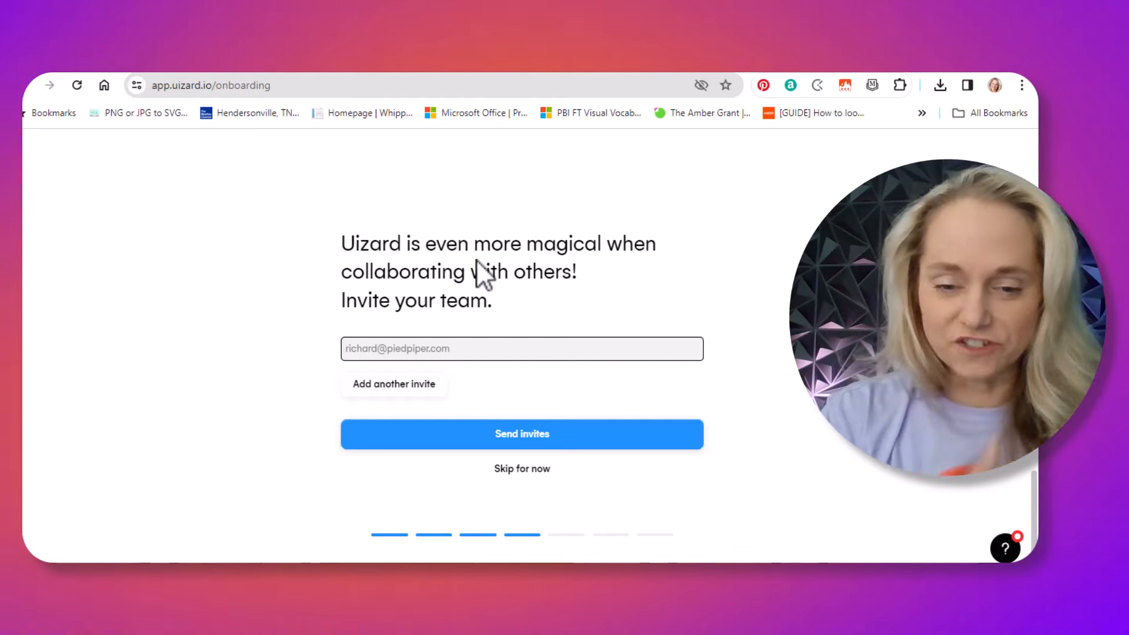
left_click(527, 475)
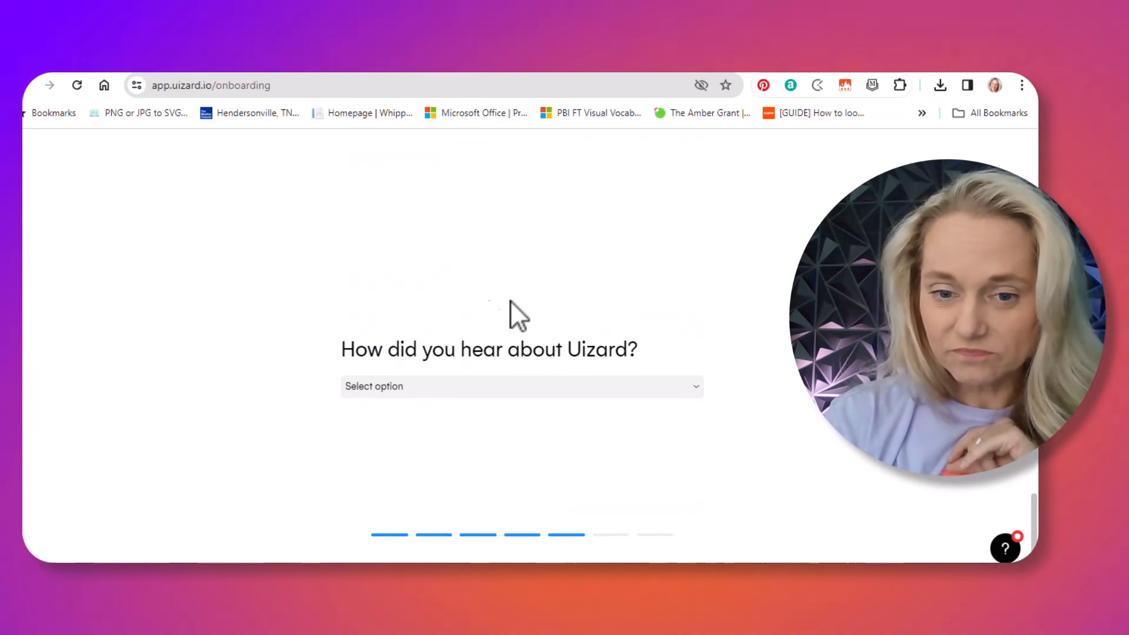
- Give Youtube as the source for hearing about Uizard and submit "Design a new mobile app or website project" as the aim
left_click(436, 384)
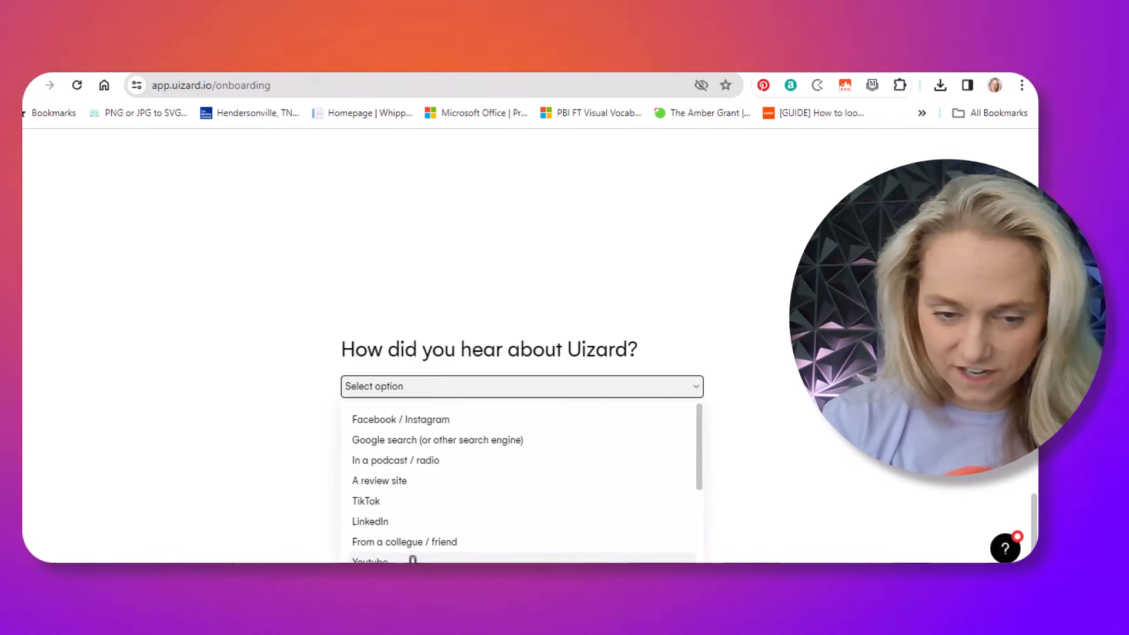
left_click(412, 559)
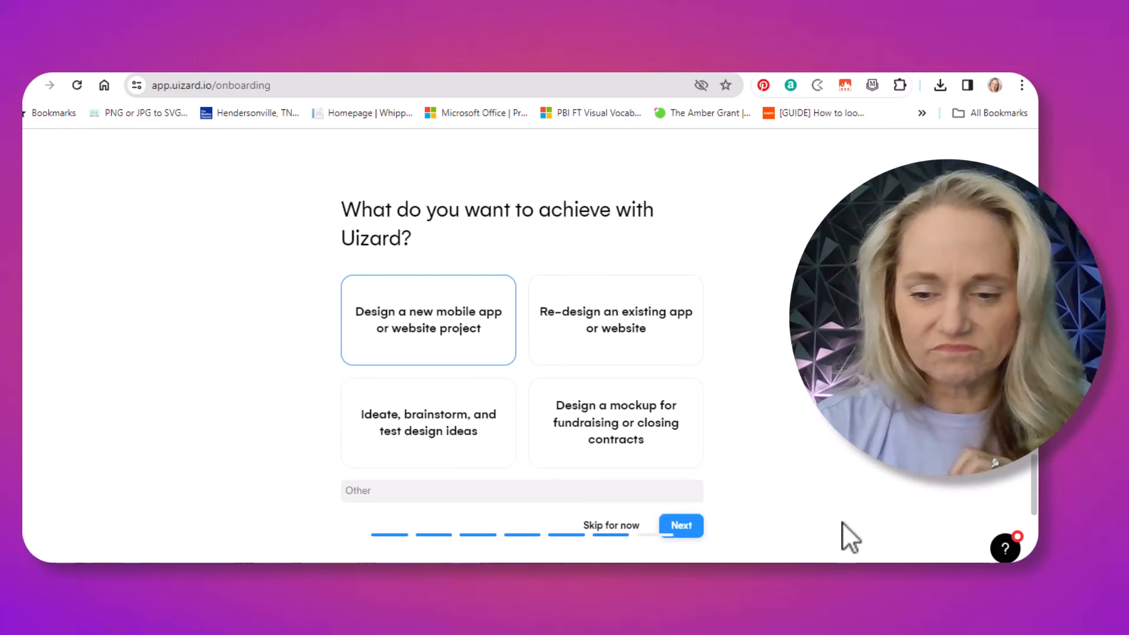
left_click(682, 529)
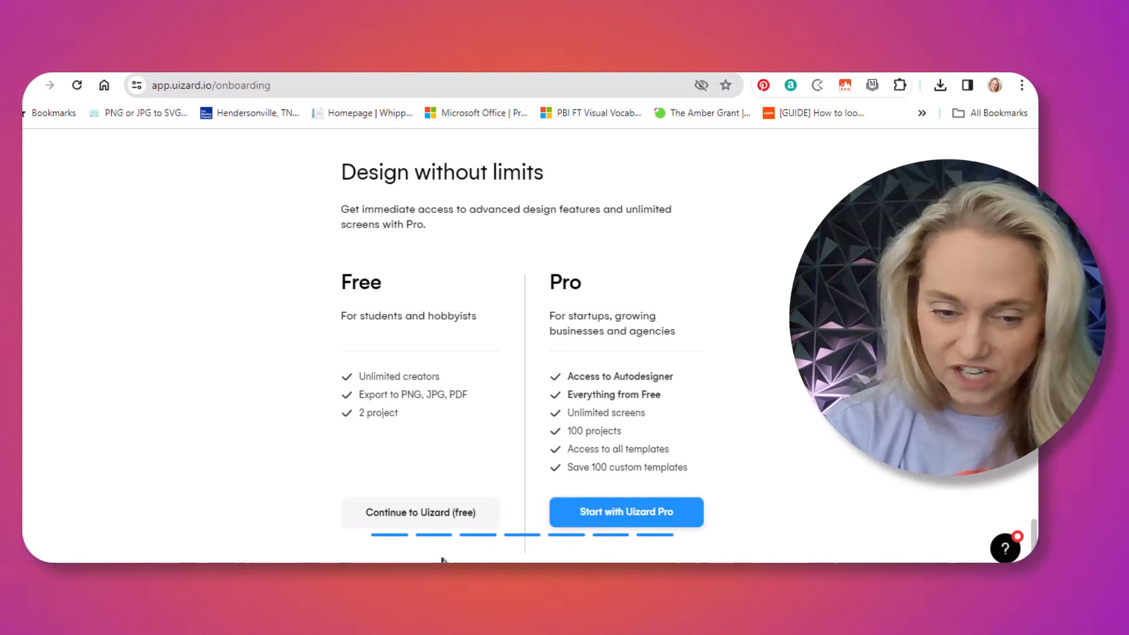
- Continue with the free plan and choose to generate the project with Autodesigner instead of a template
left_click(453, 512)
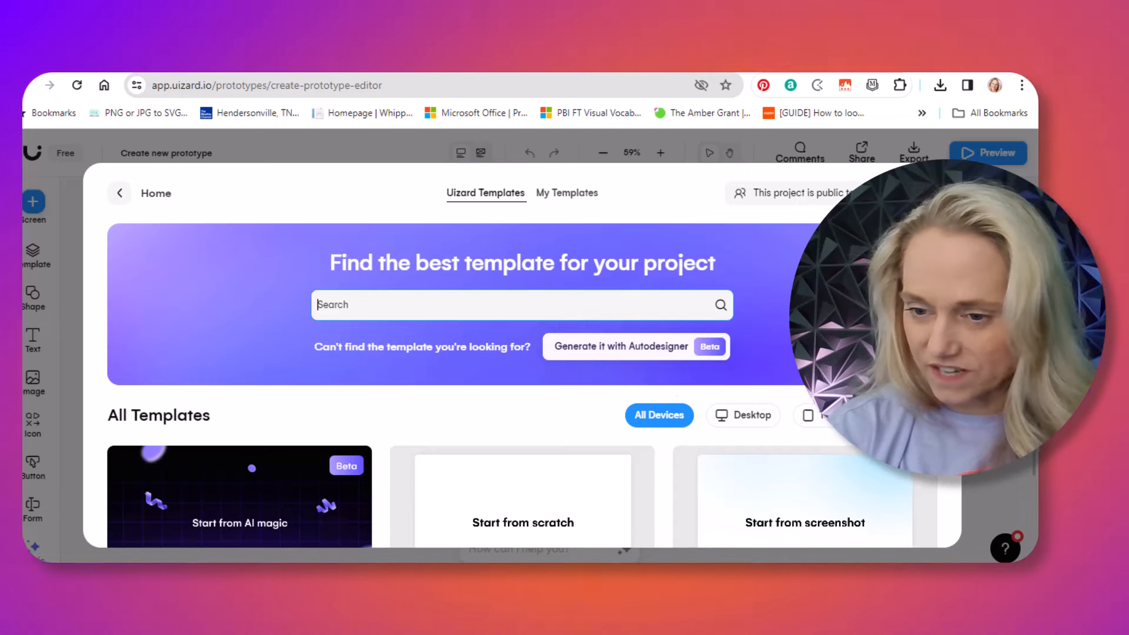
scroll(522, 382, "down", 5)
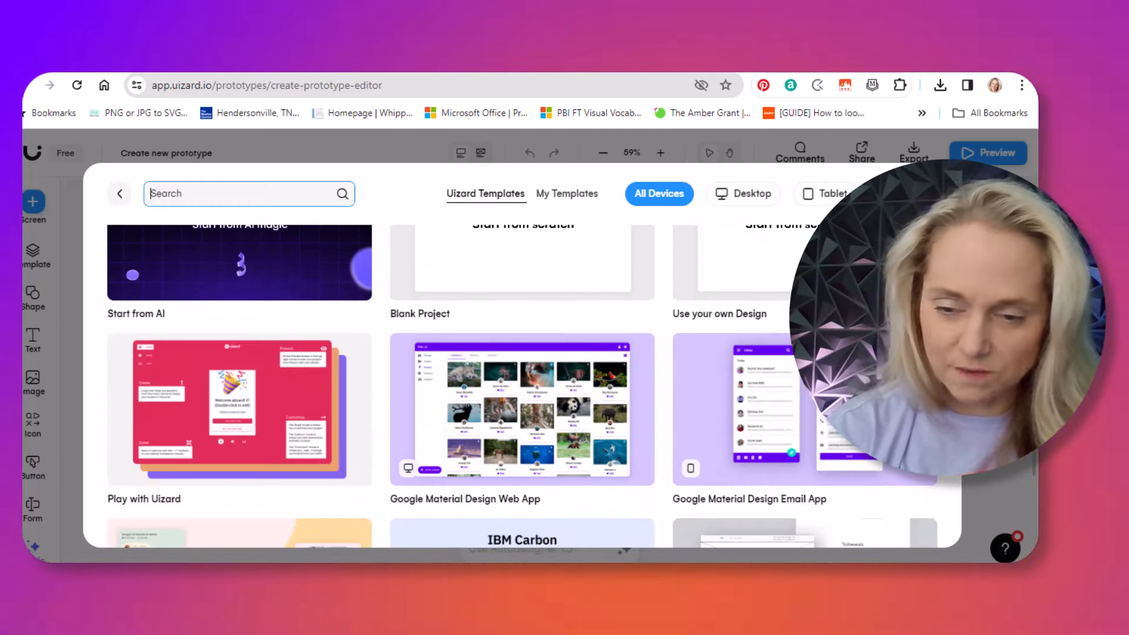
scroll(523, 382, "up", 5)
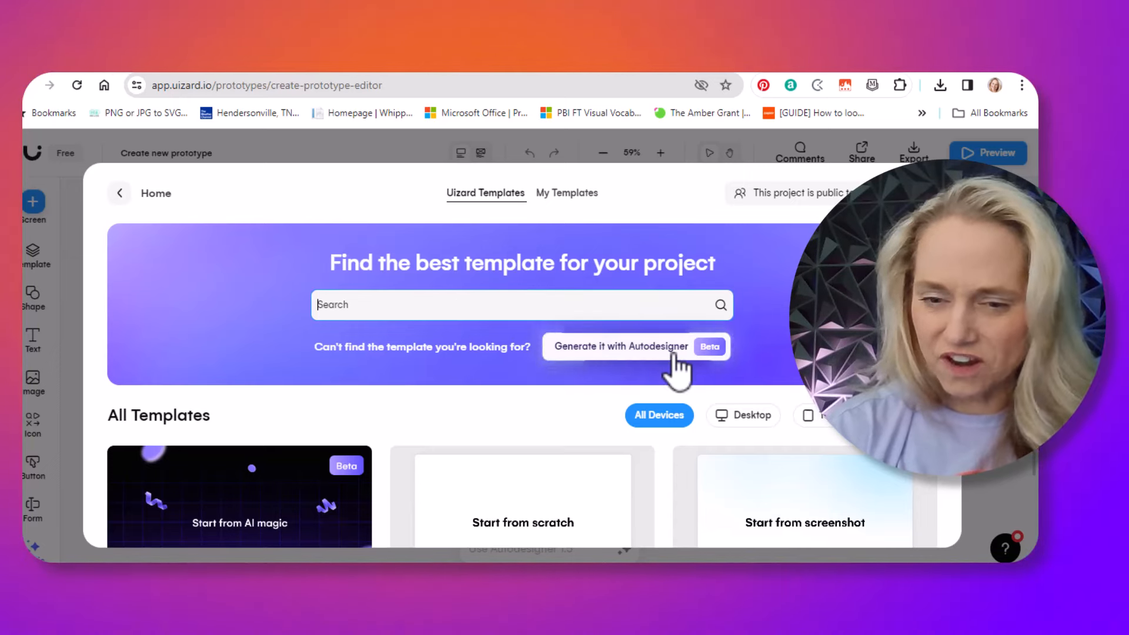
left_click(674, 351)
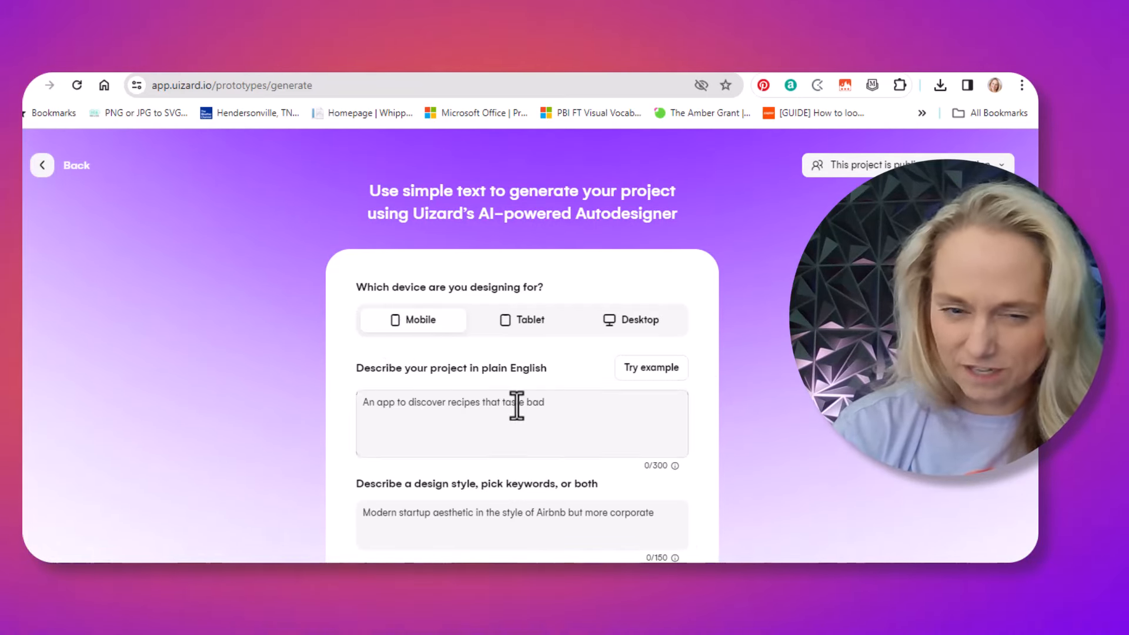
- Describe the project as "I am building an app to help pet owners find friends for their pets to play"
left_click(474, 433)
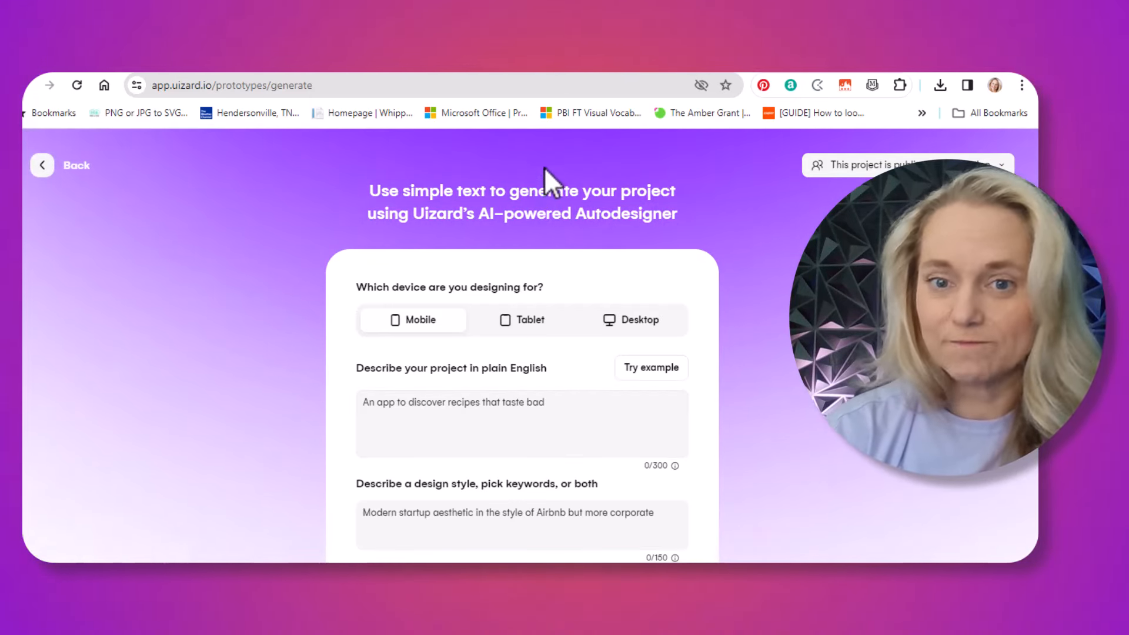
left_click(497, 423)
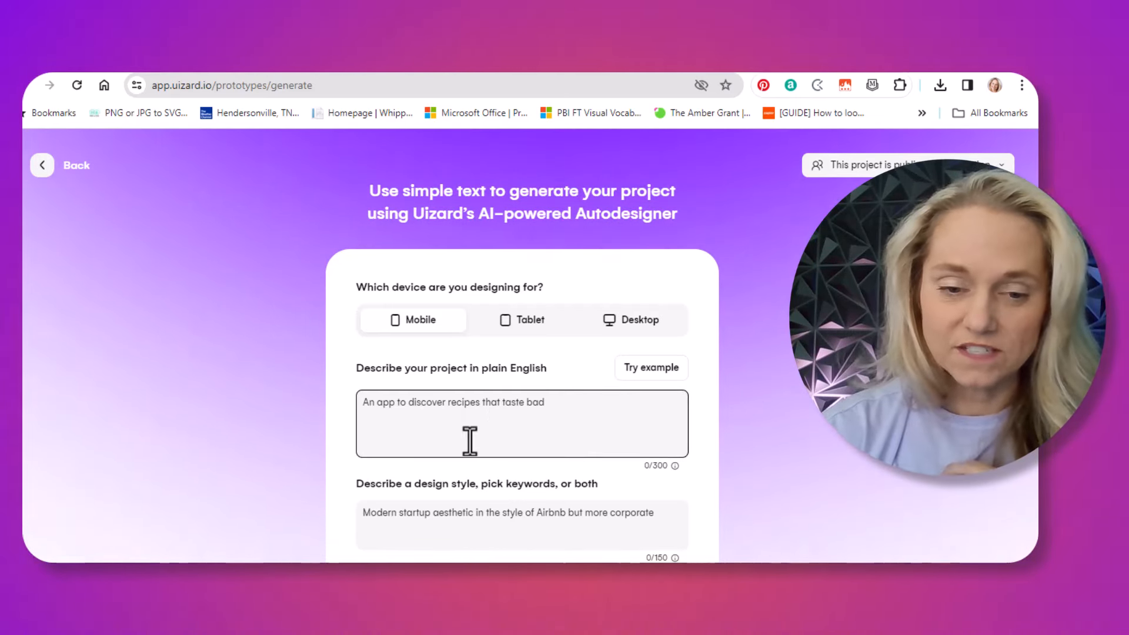
left_click(479, 415)
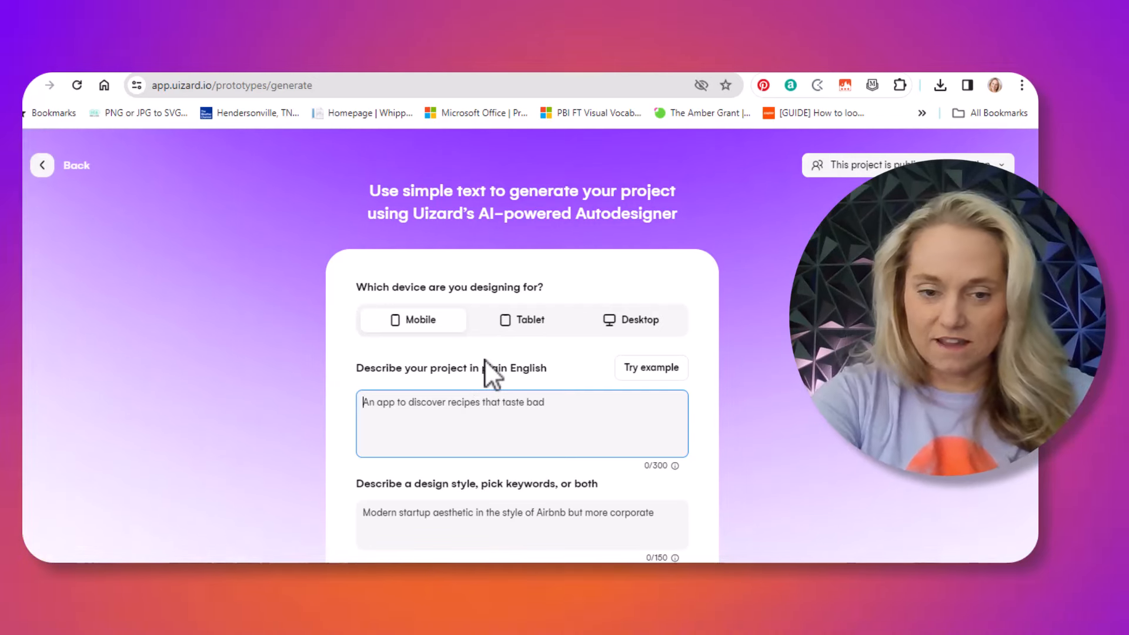
type("Id")
key("BackSpace")
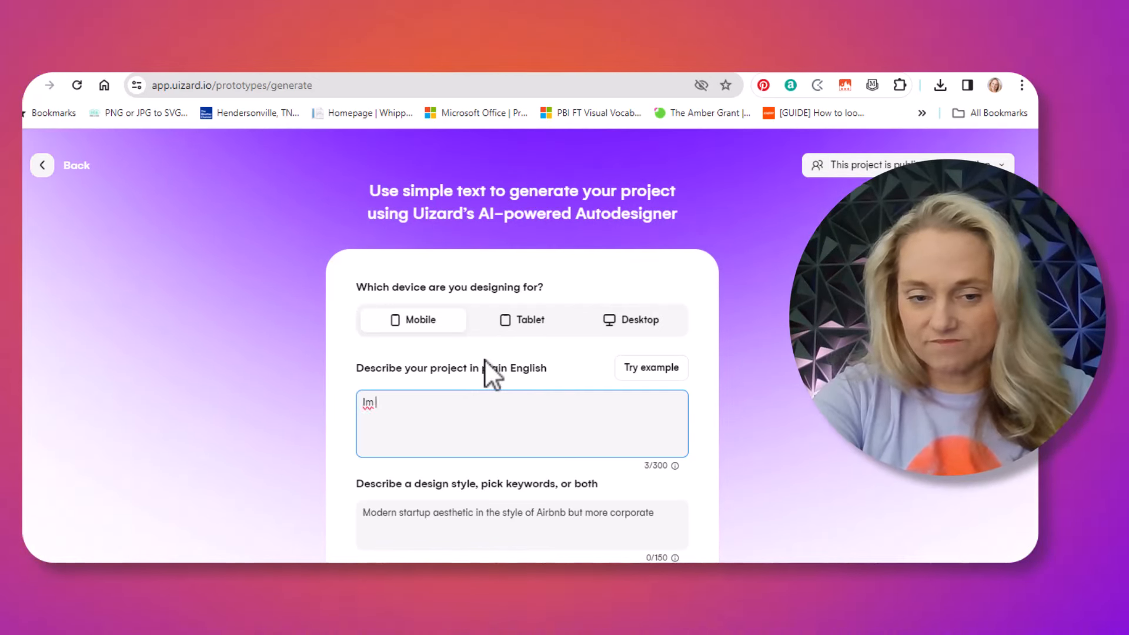
type("am b")
type("uild")
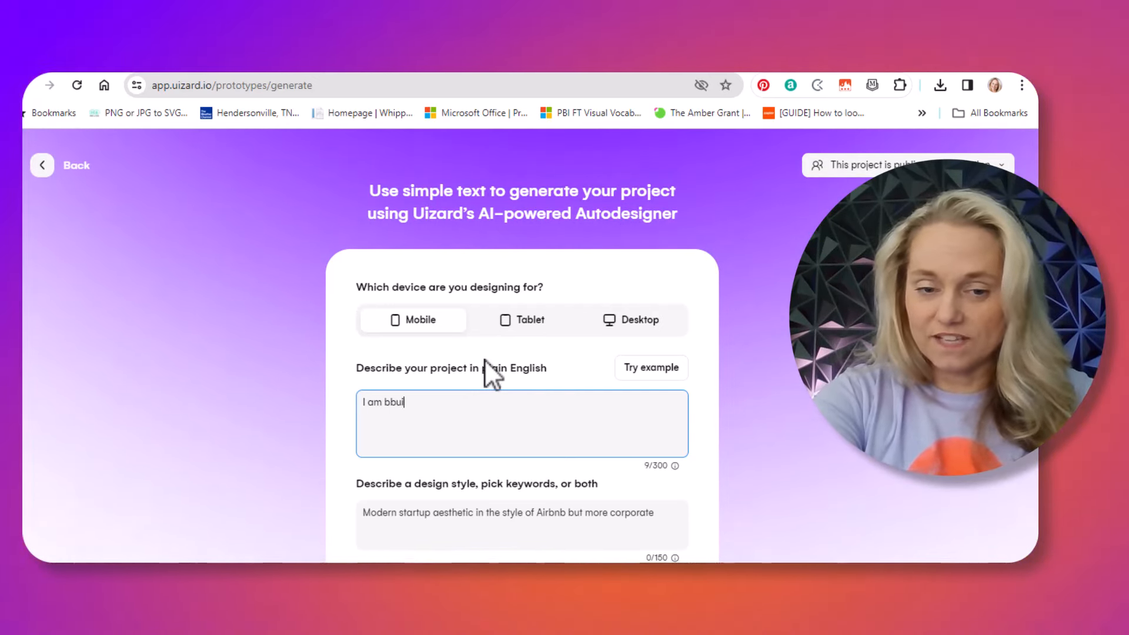
key("BackSpace")
key("BackSpace")
key("BackSpace")
type("uilding an")
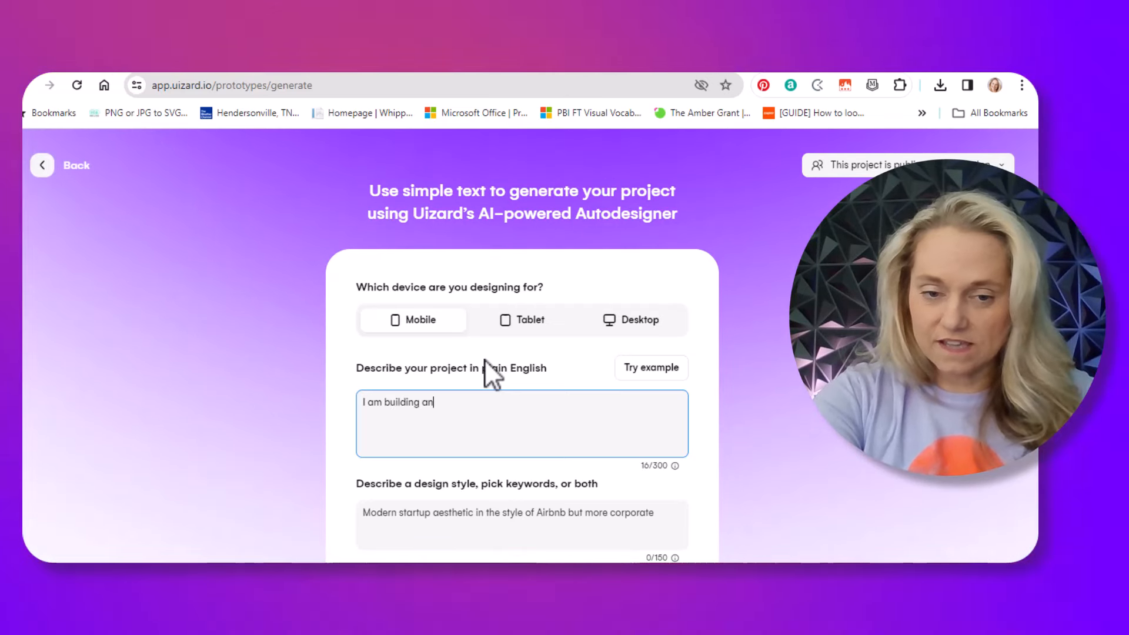
type(" app to help ")
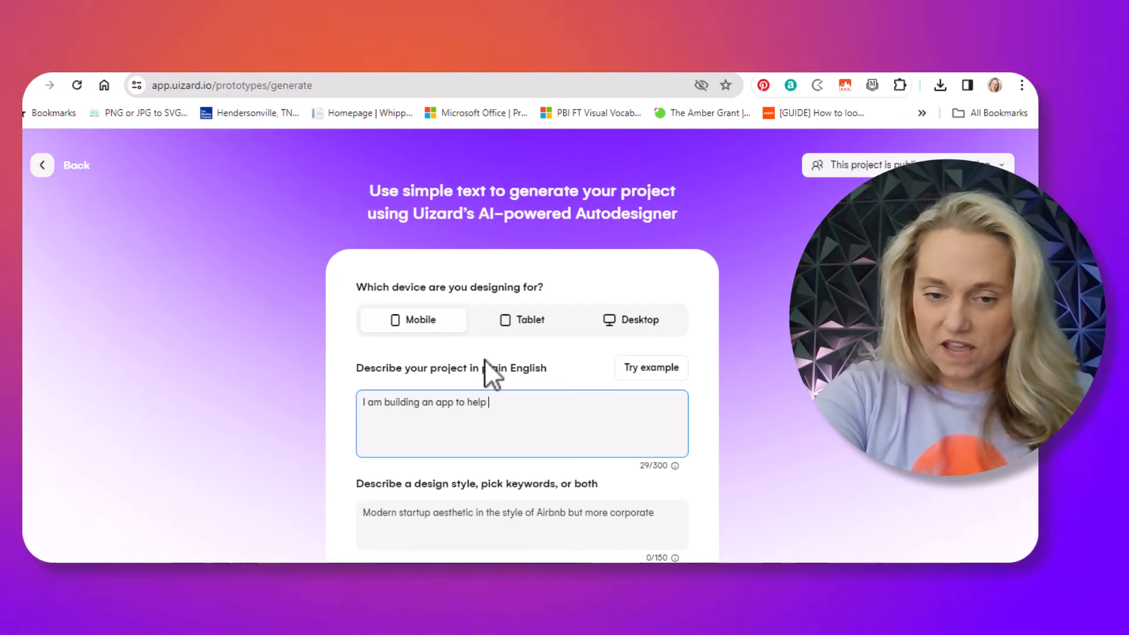
type("pet own")
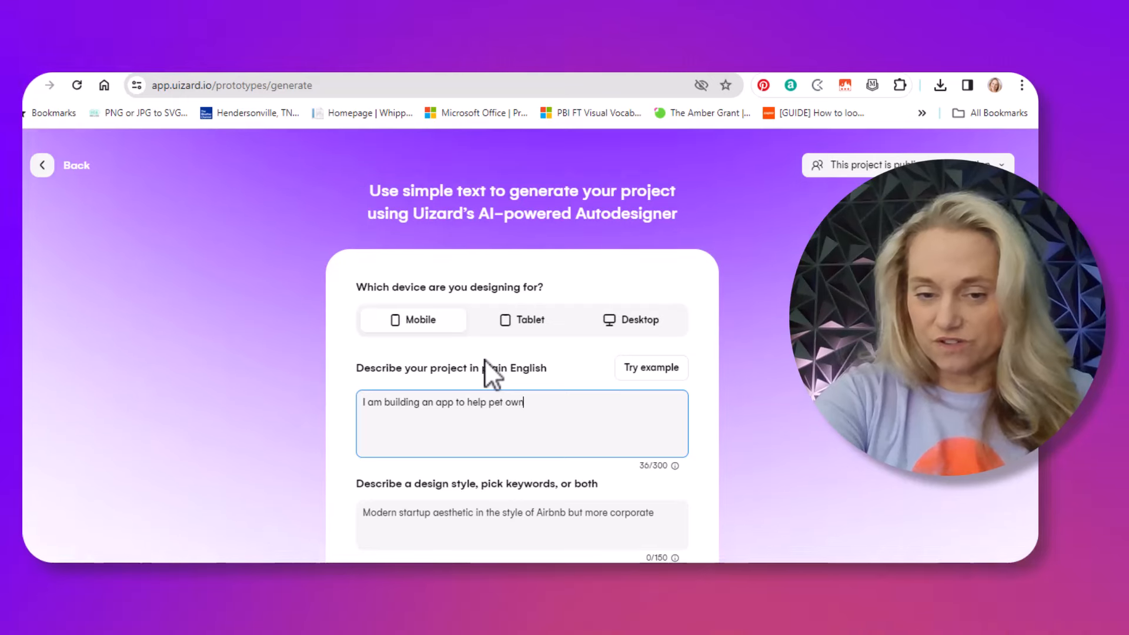
type("ers find fr")
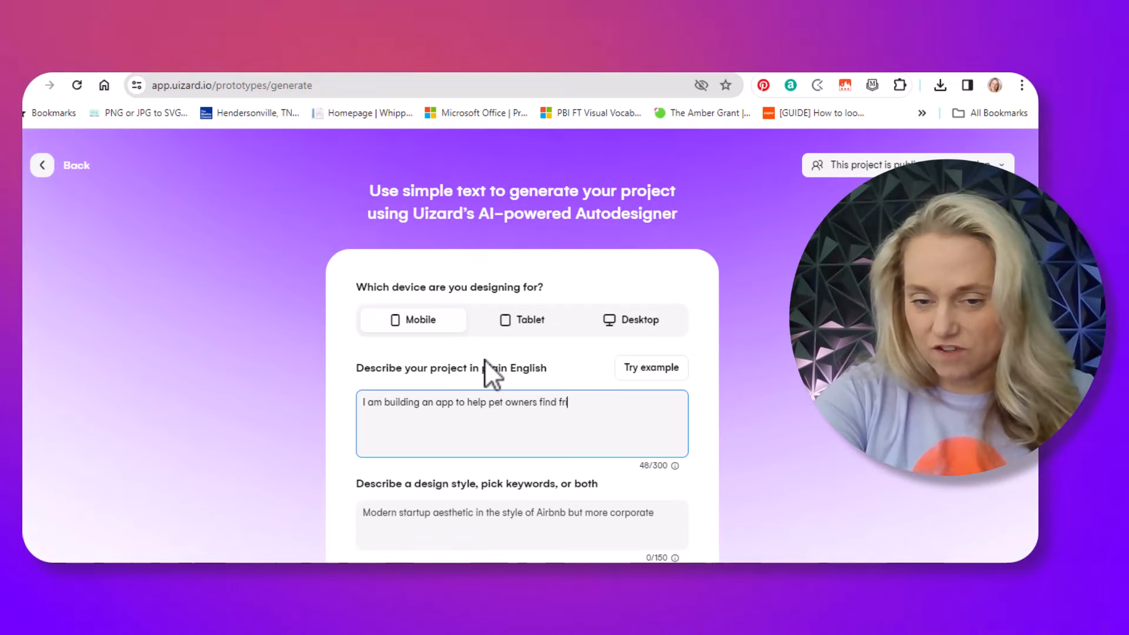
type("iends for their pe")
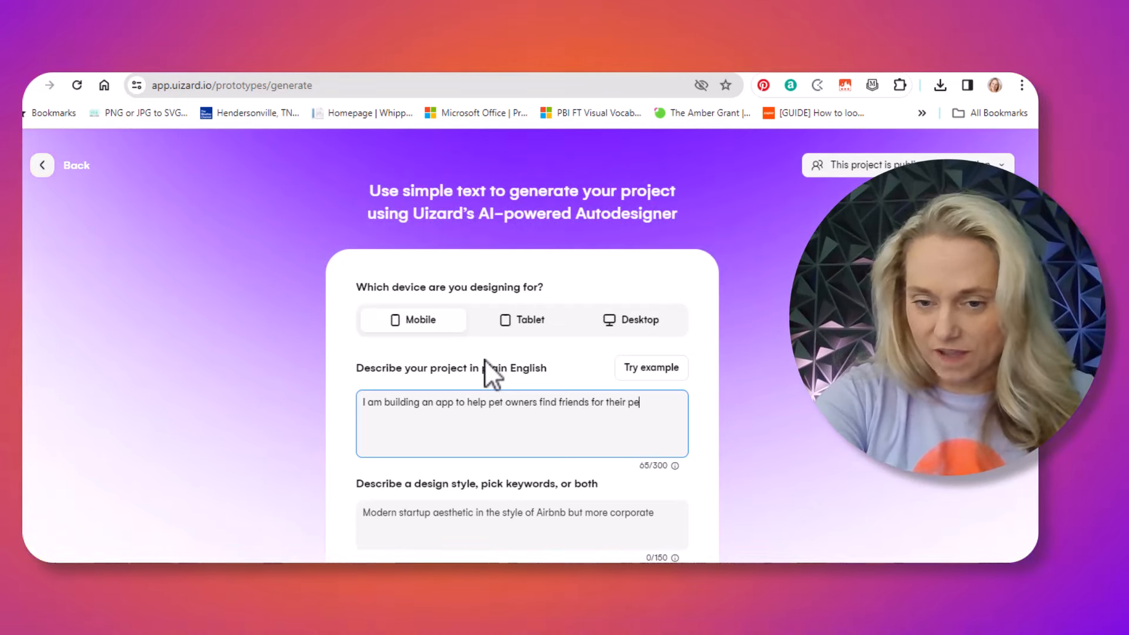
type("ts to play with as wel")
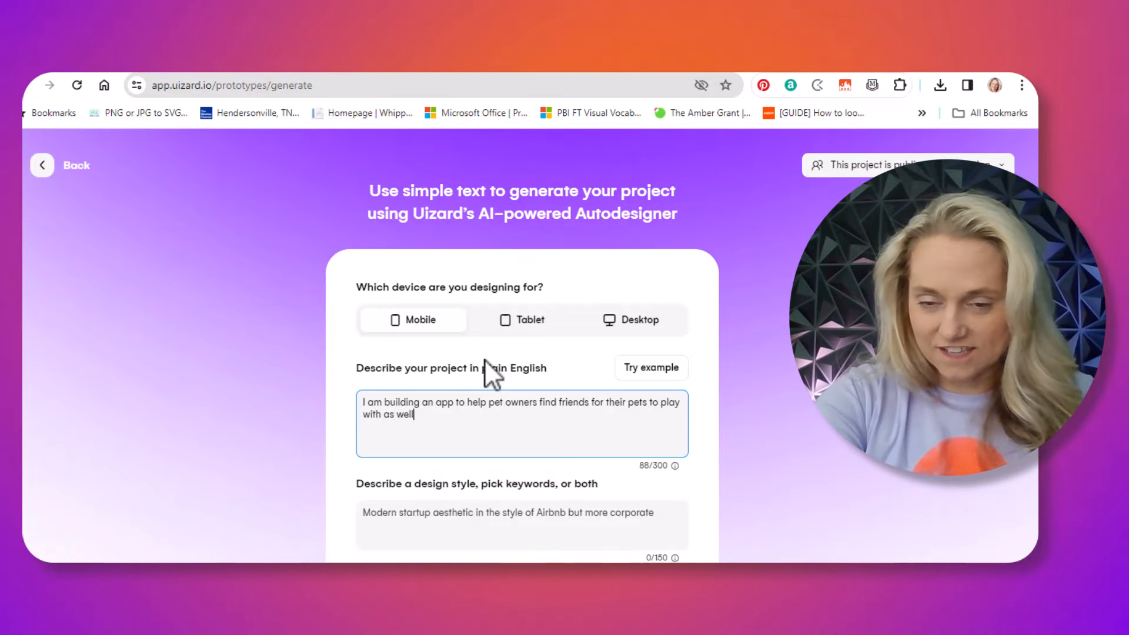
type("l")
key("BackSpace")
key("BackSpace")
key("BackSpace")
key("BackSpace")
key("BackSpace")
key("BackSpace")
key("BackSpace")
key("BackSpace")
key("BackSpace")
key("BackSpace")
key("BackSpace")
key("BackSpace")
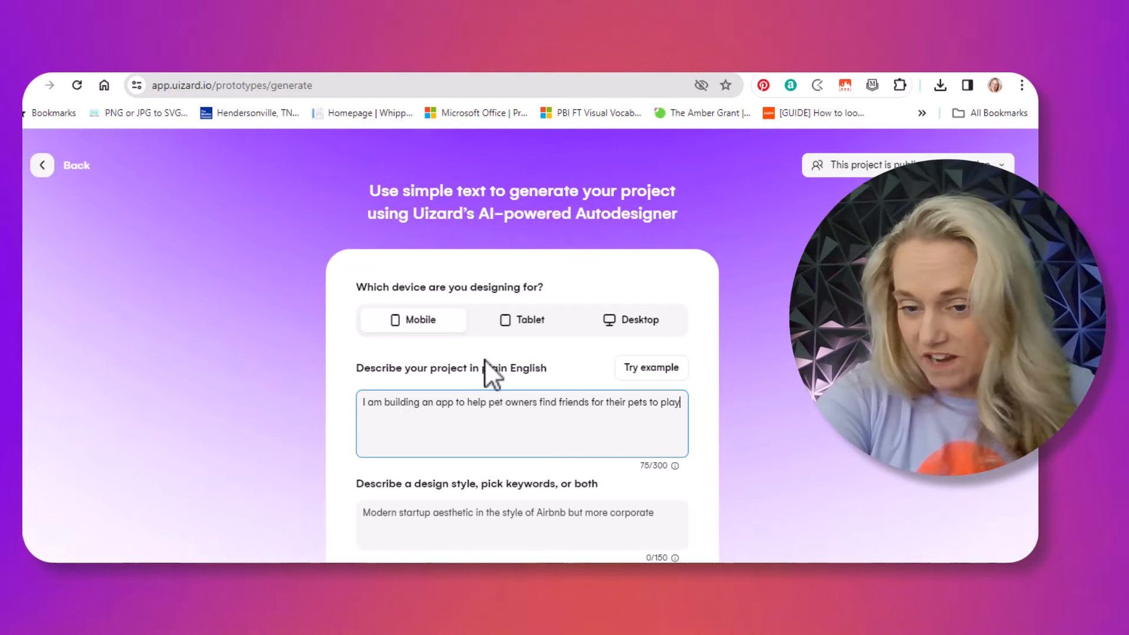
- Extend the project description with a second sentence beginning "It should include a pet profile with characteristics and"
type(". IT")
key("BackSpace")
type("t should inc")
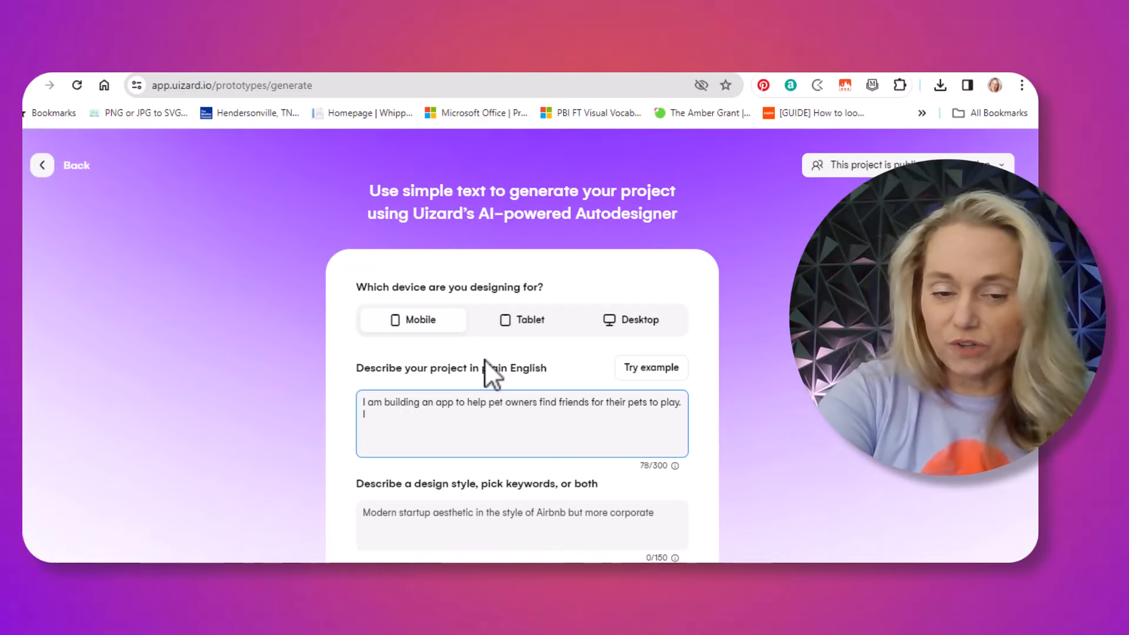
type("lude")
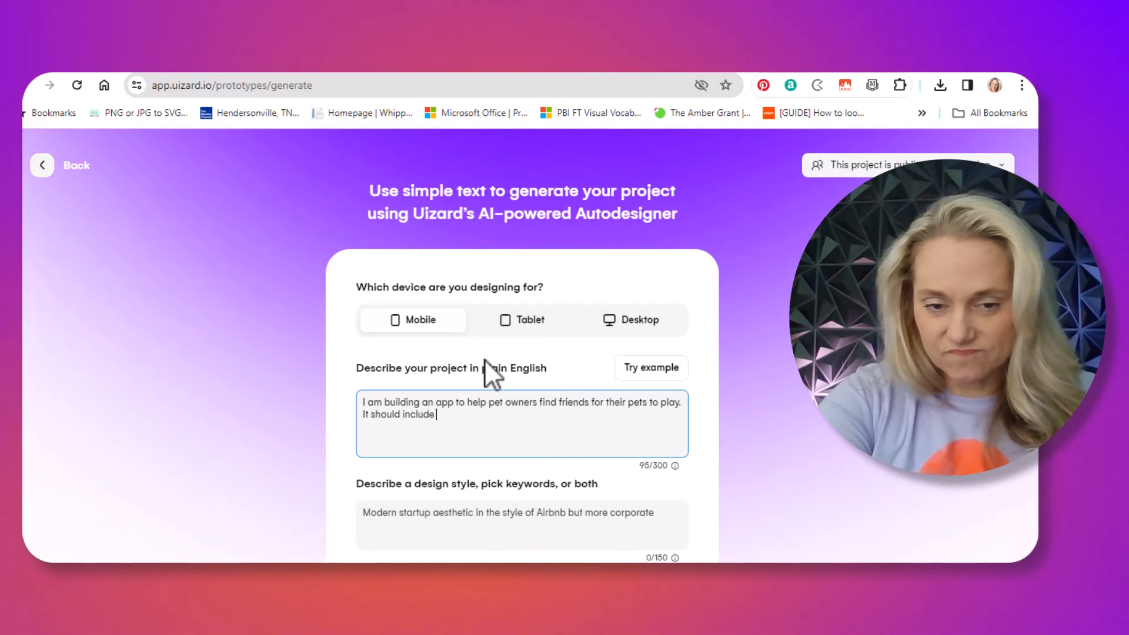
type(" a pet pro")
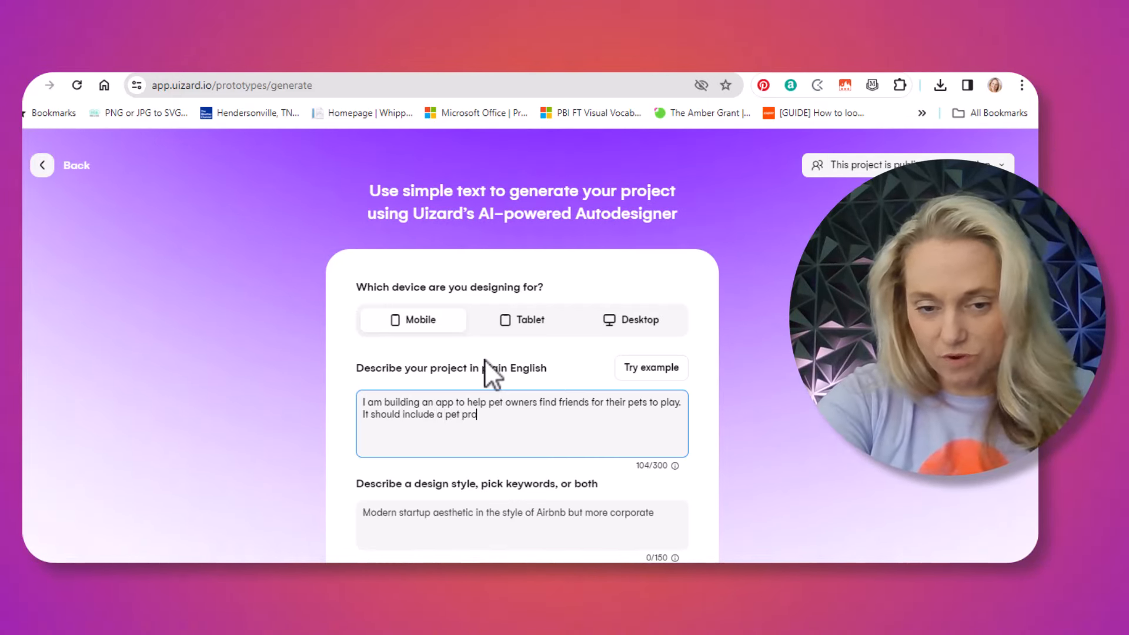
type("file with ")
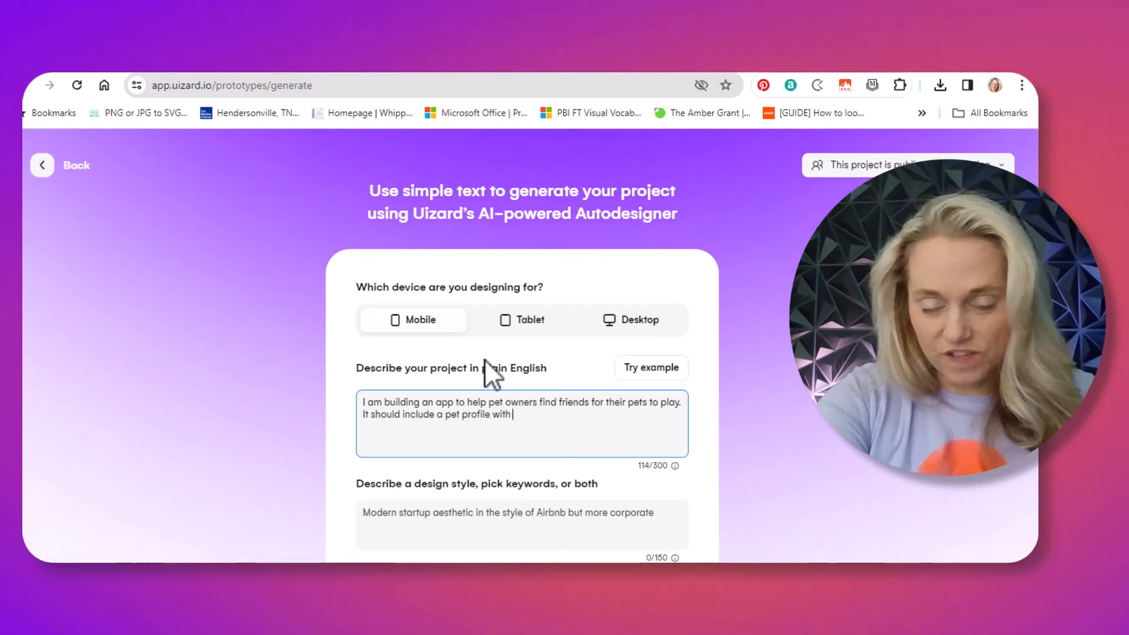
type("chara")
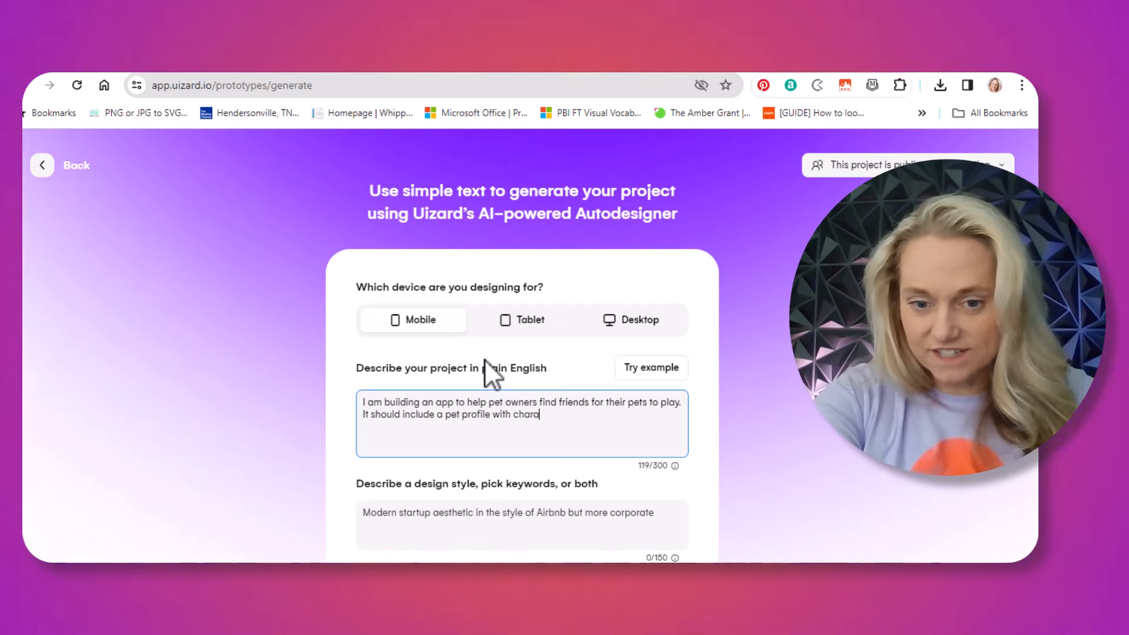
type("cteristics and pr")
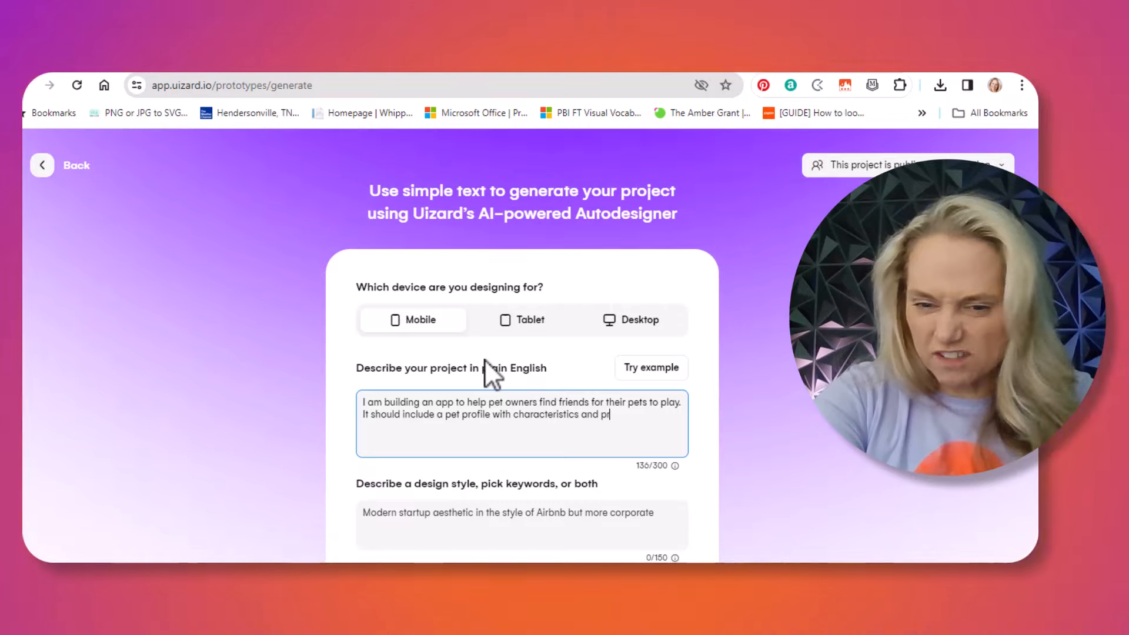
- Finish the description's second sentence with "a calendar.", correcting the spelling of "calendar" with the suggested word
type("a calo")
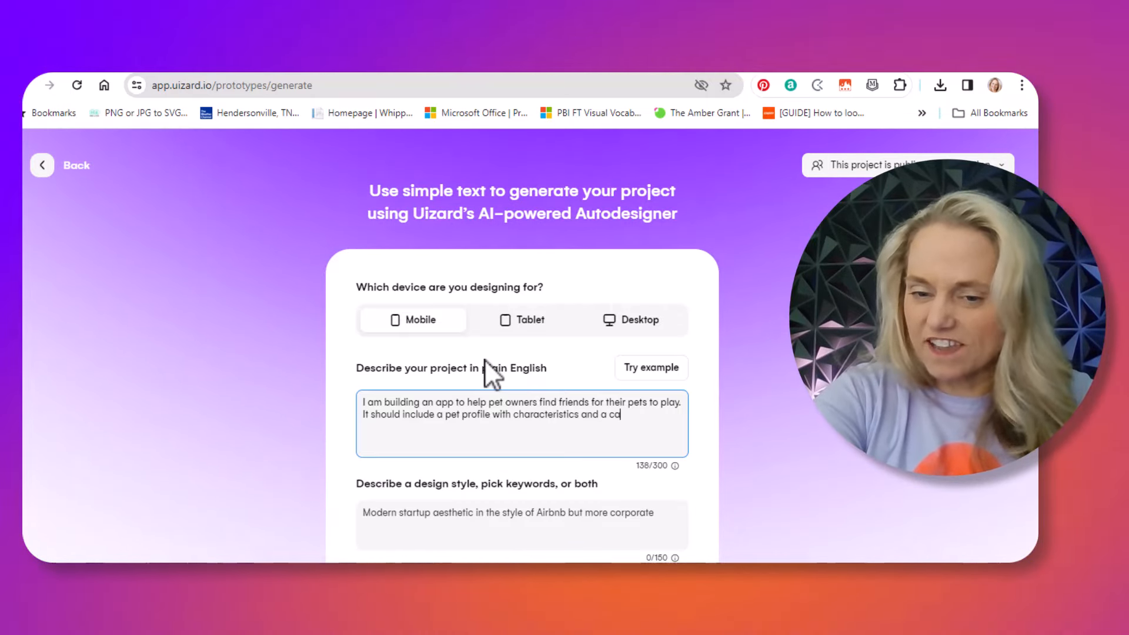
type("ndar")
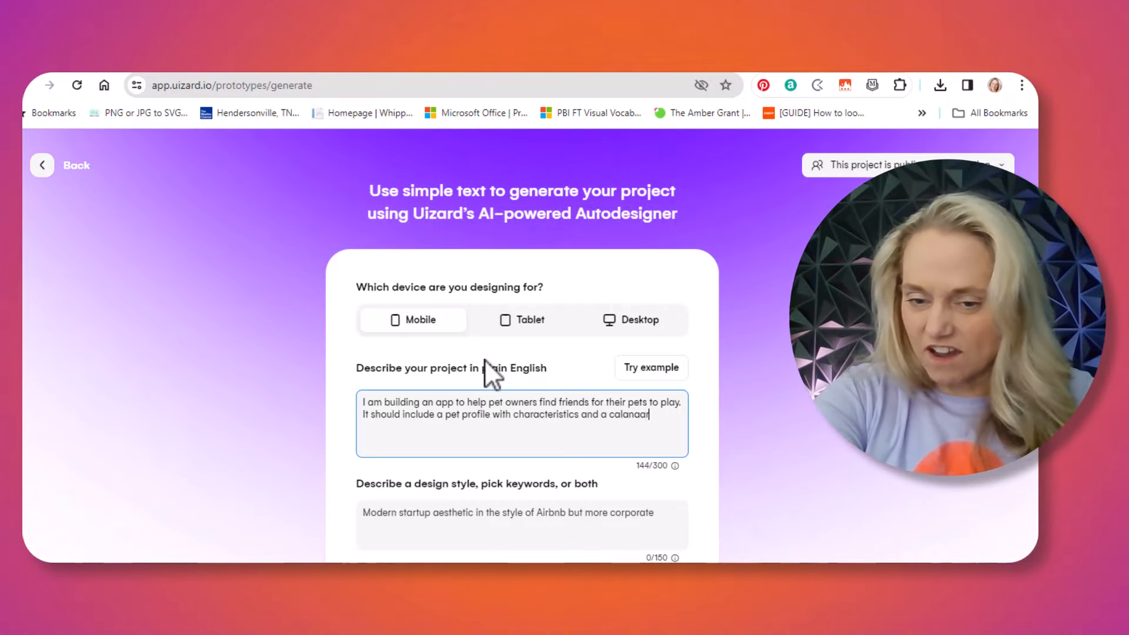
type(".")
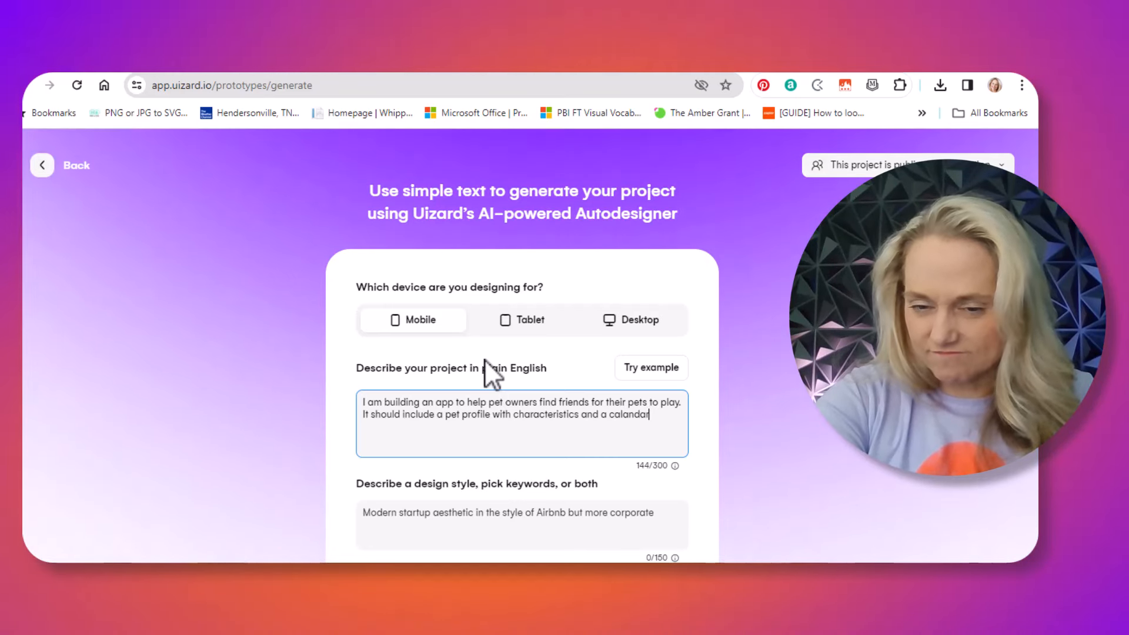
key("BackSpace")
key("BackSpace")
key("BackSpace")
type("e")
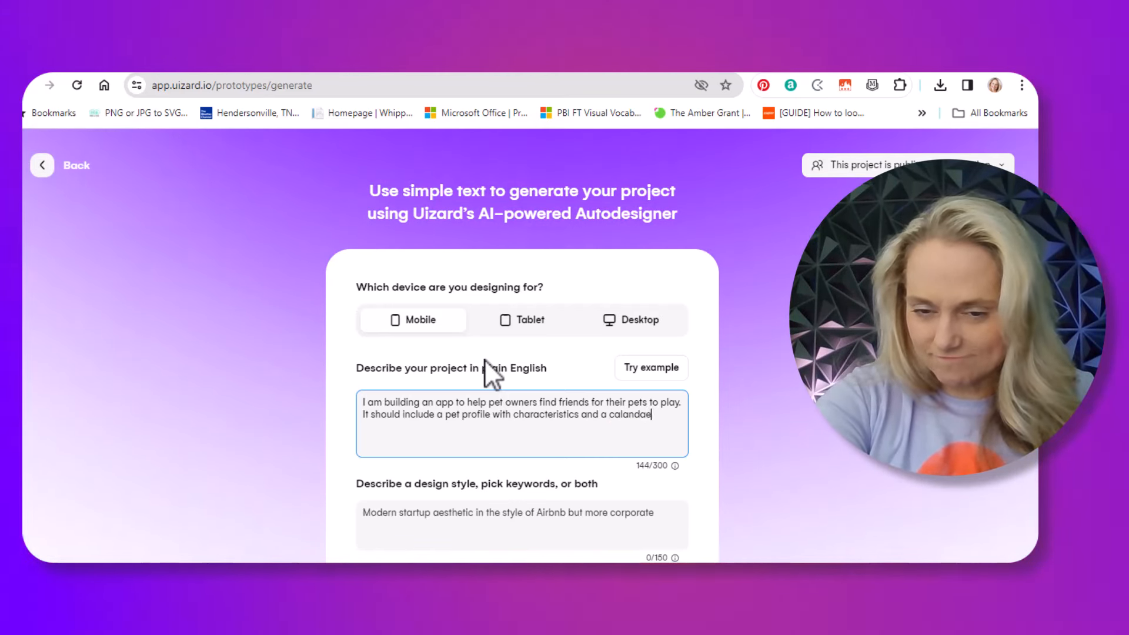
key("BackSpace")
key("BackSpace")
type("er.")
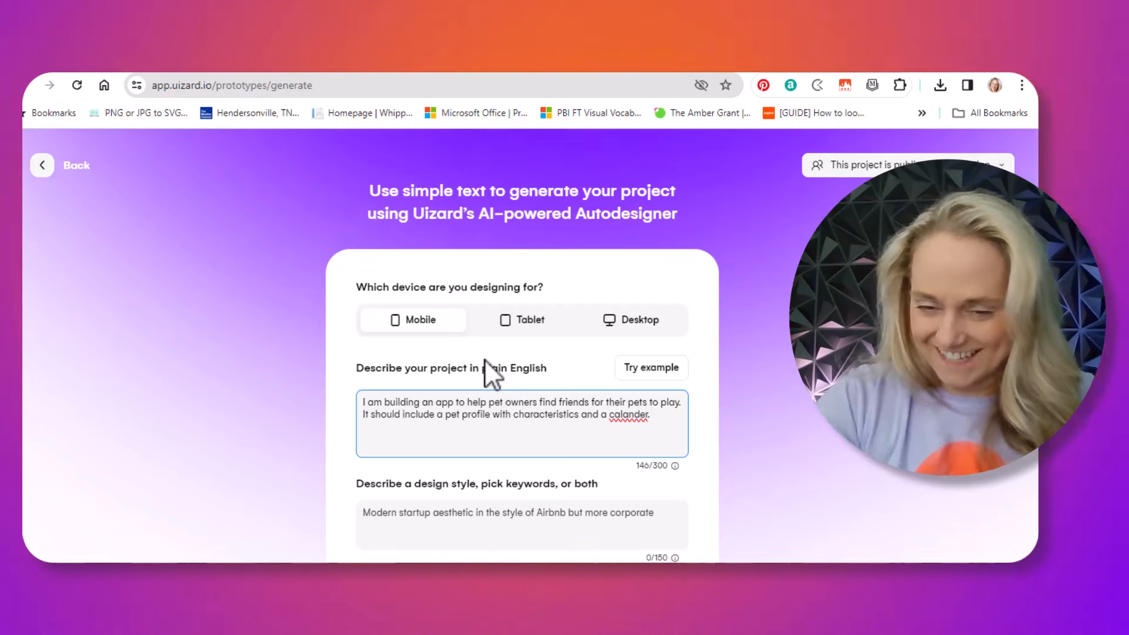
right_click(615, 417)
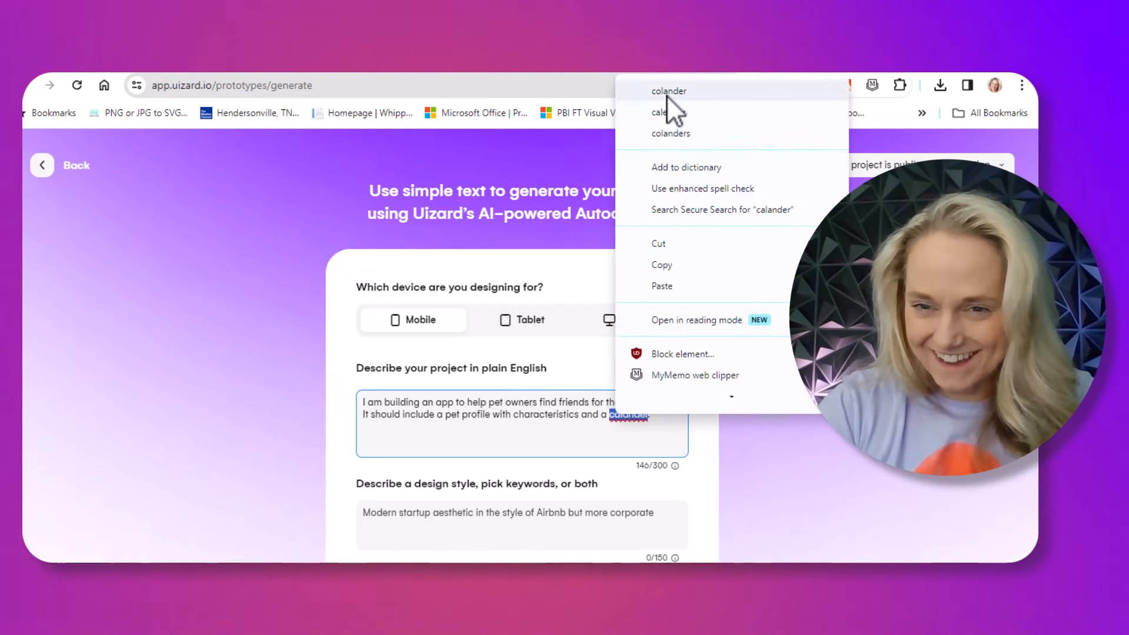
left_click(681, 113)
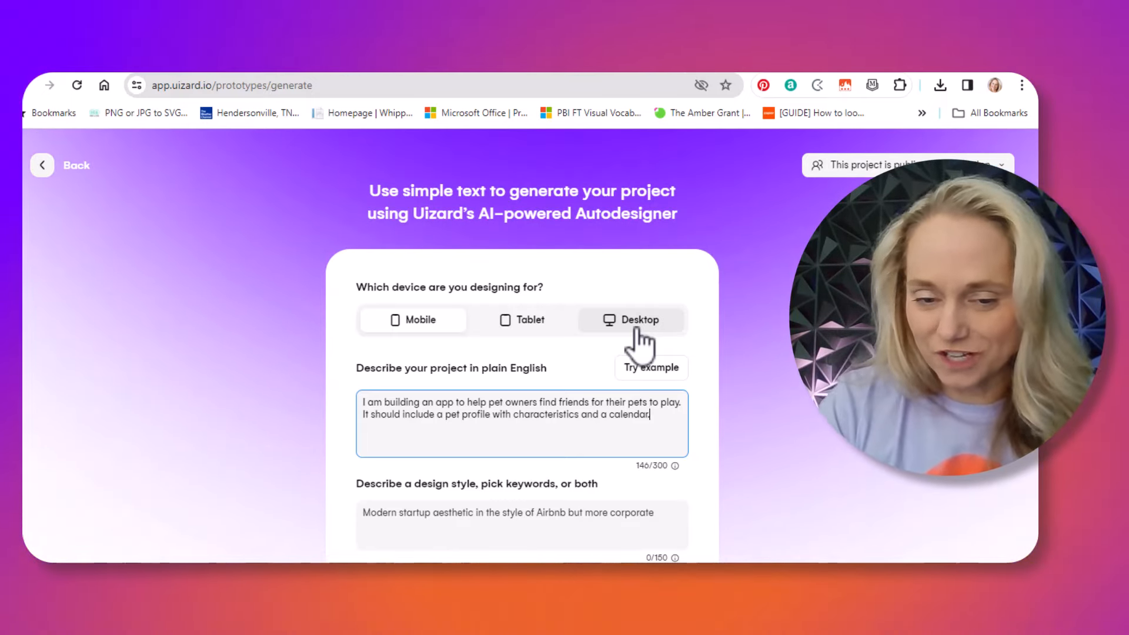
- Insert ", geographic location" after "characteristics" in the project description and correct the misspelled "geographic"
left_click(576, 419)
type(", goegr")
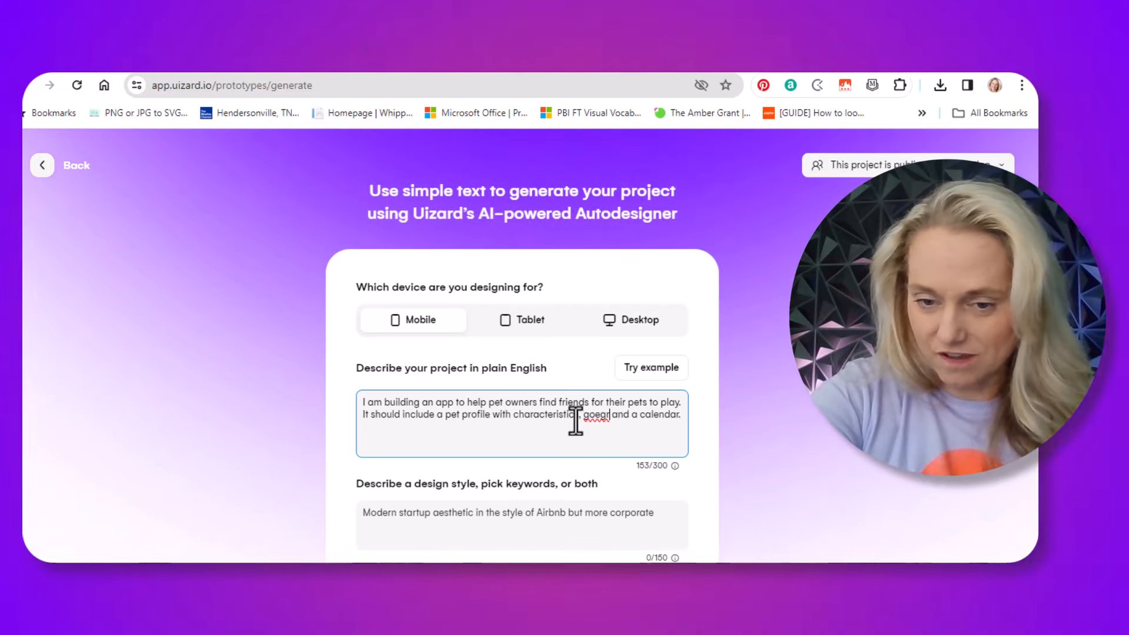
type("aphic location")
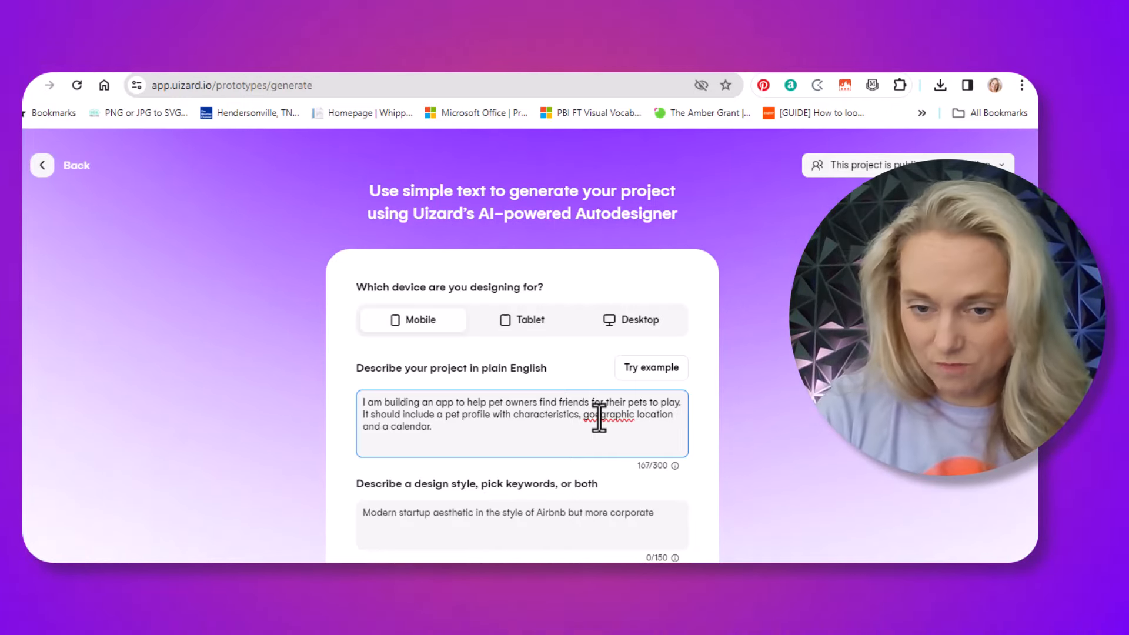
right_click(600, 415)
left_click(681, 83)
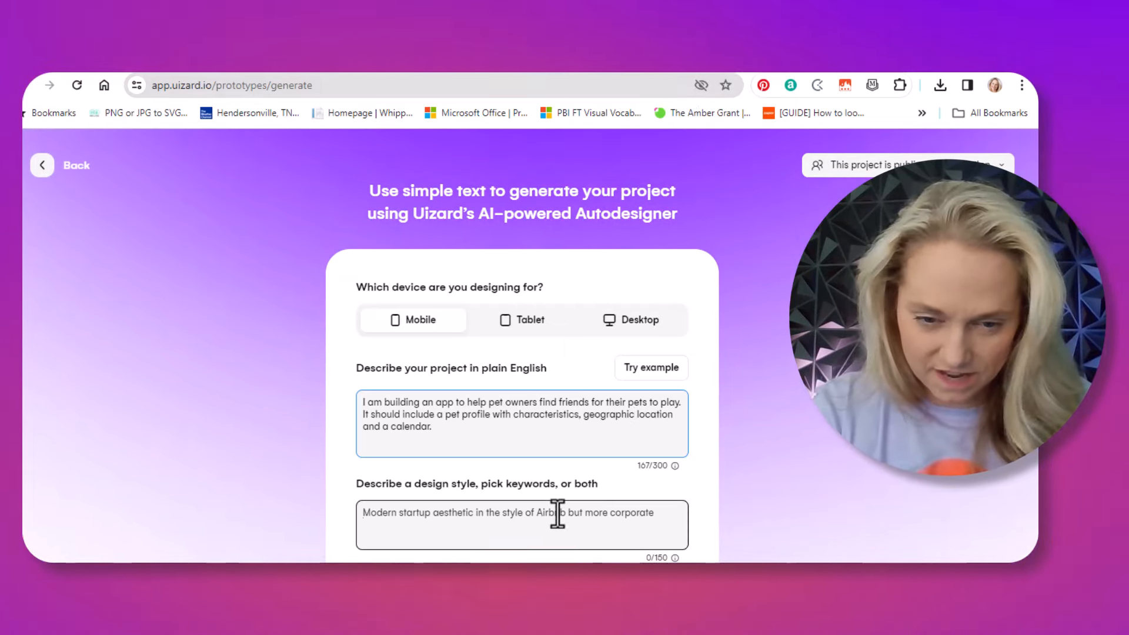
- Begin the design style description with "I want a fun, colorful style with dogs and"
left_click(558, 514)
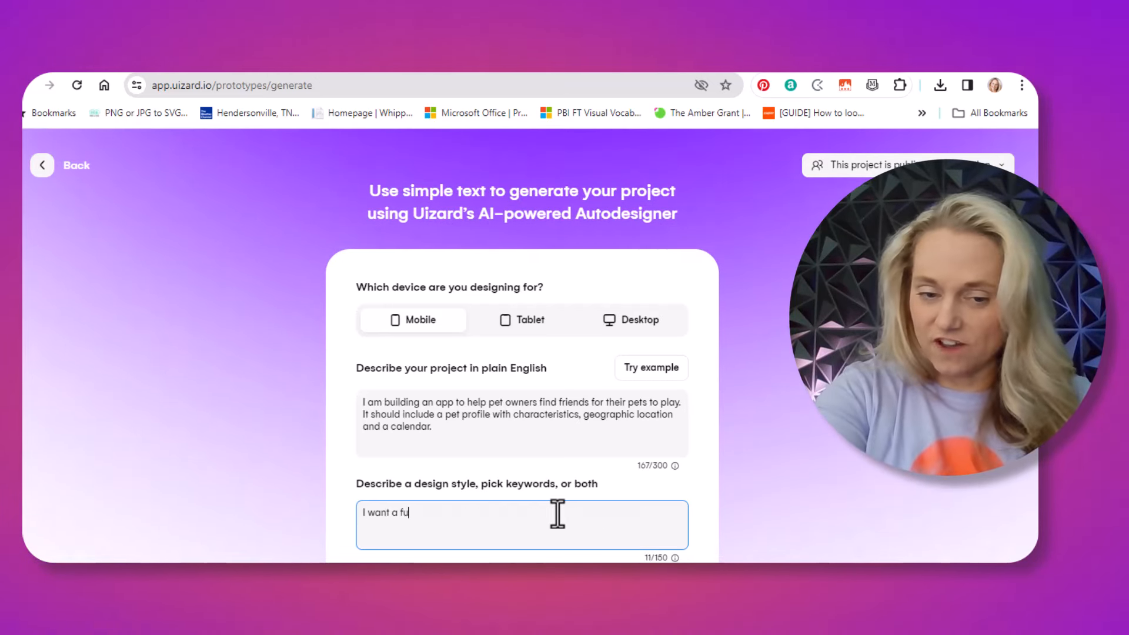
type("I want a fun, colo")
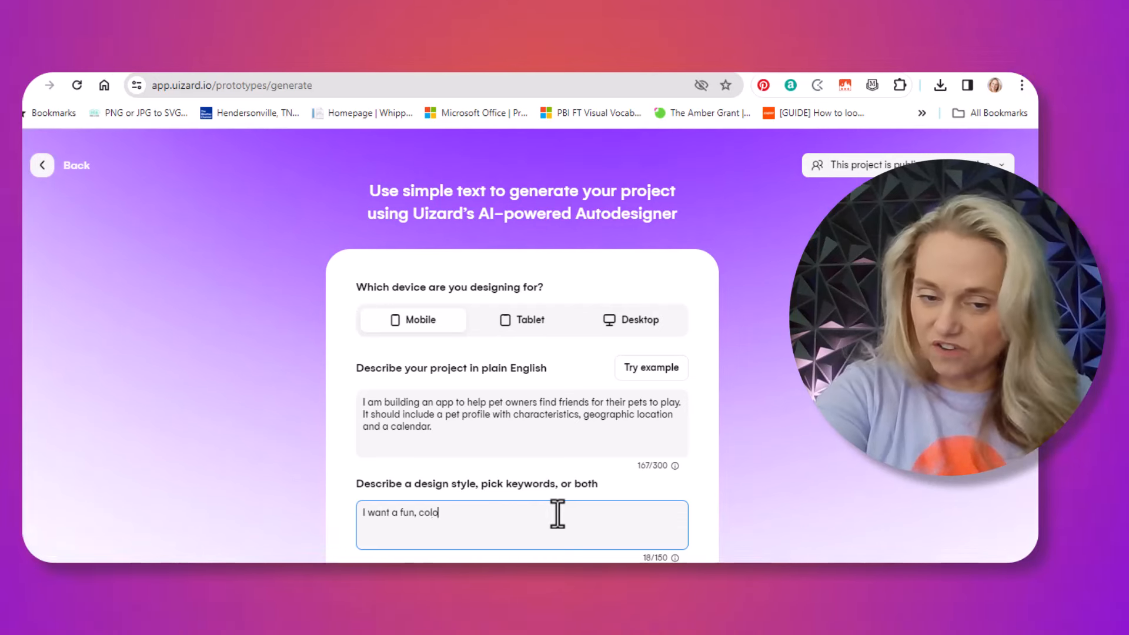
type("rfu")
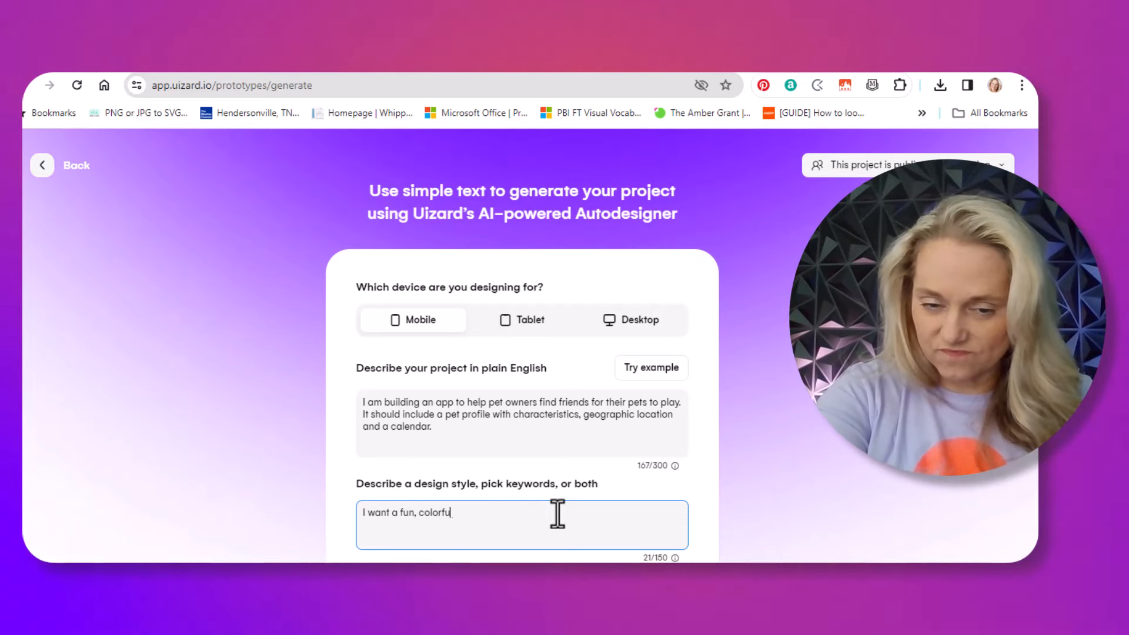
type("l style")
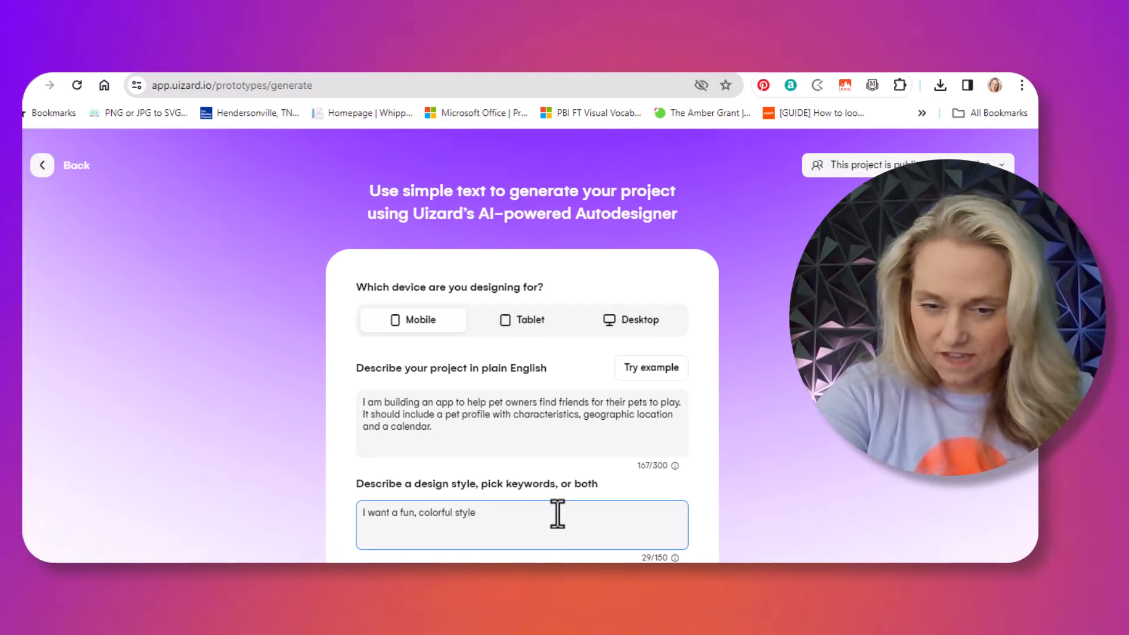
type(" with dog")
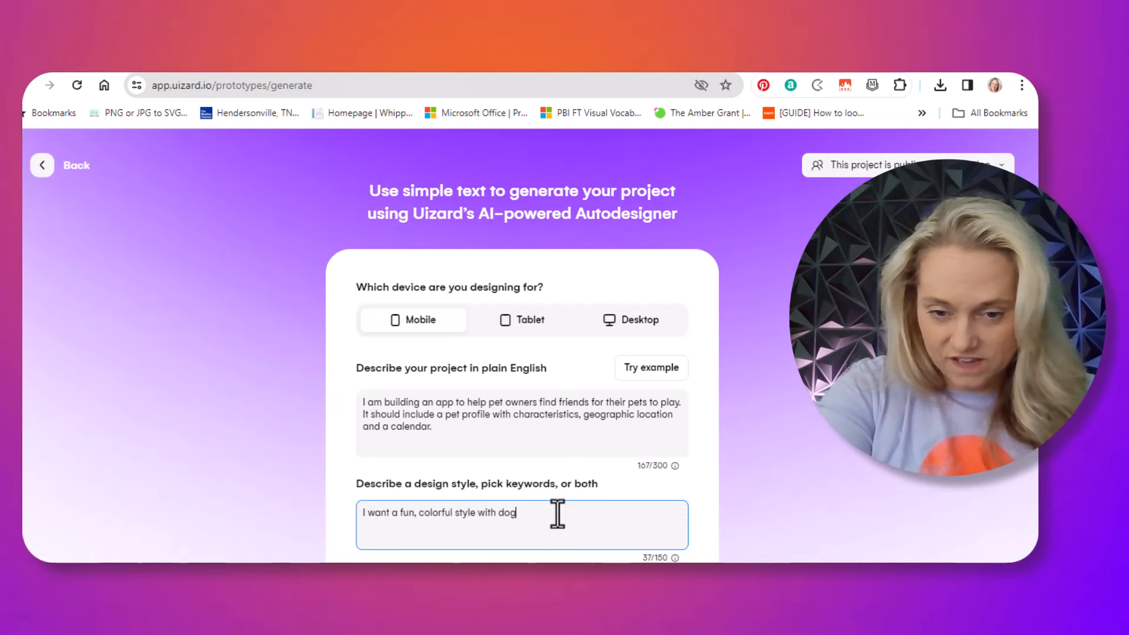
type("s and")
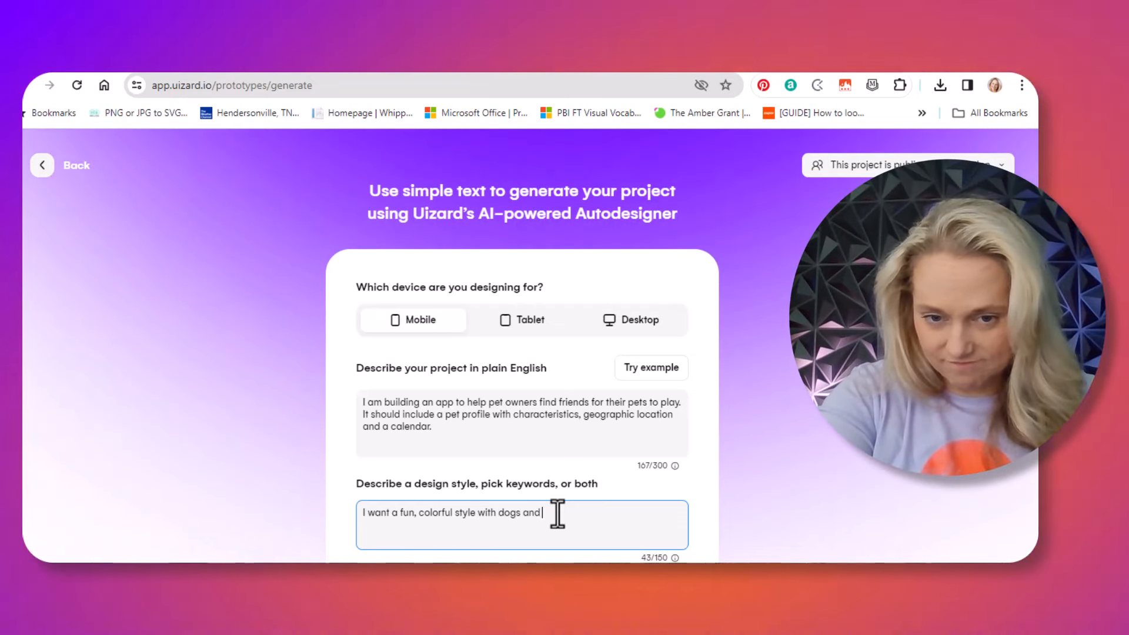
- Replace "pet" with "dog" before "owners" in the project description
double_click(496, 404)
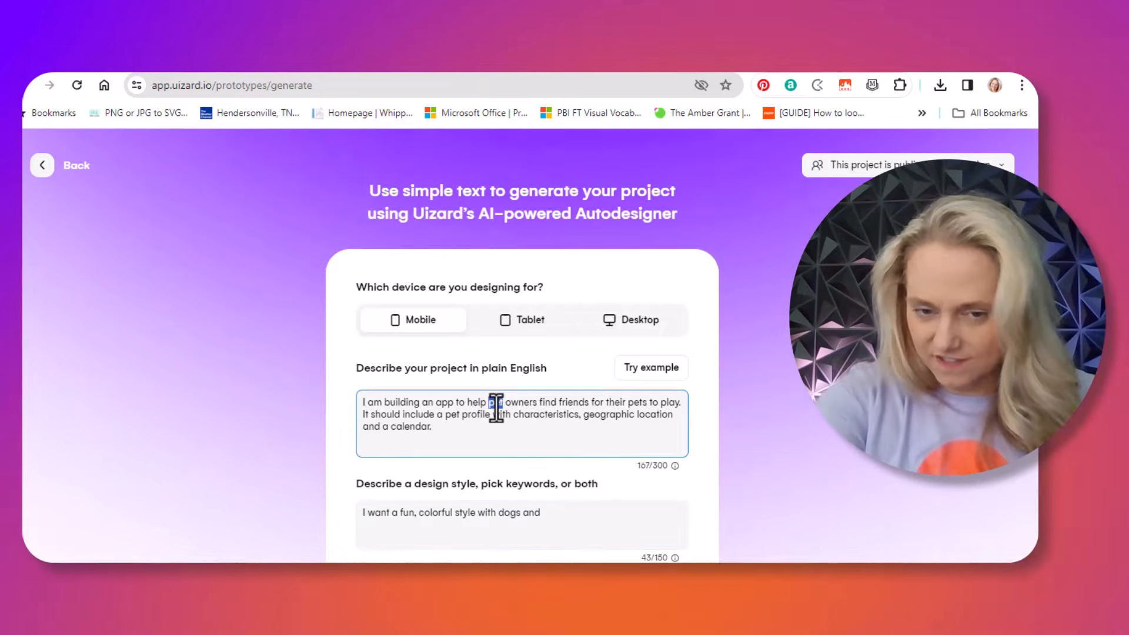
key("BackSpace")
type("dog")
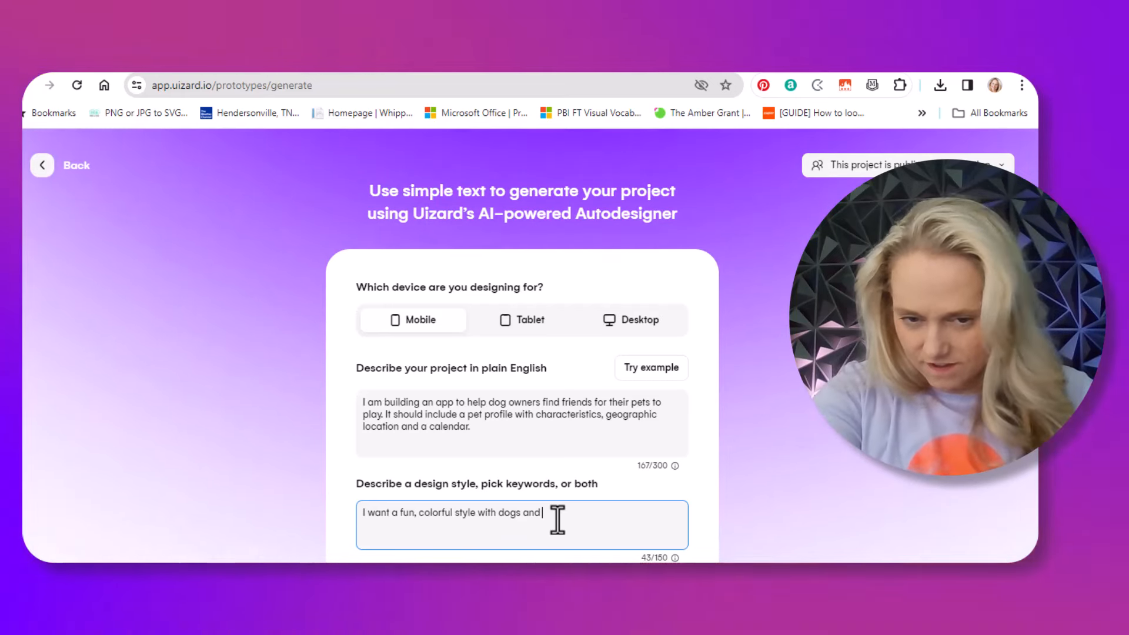
- Complete the design style description with "the outdoors." after "dogs and"
type("f")
key("BackSpace")
key("BackSpace")
key("BackSpace")
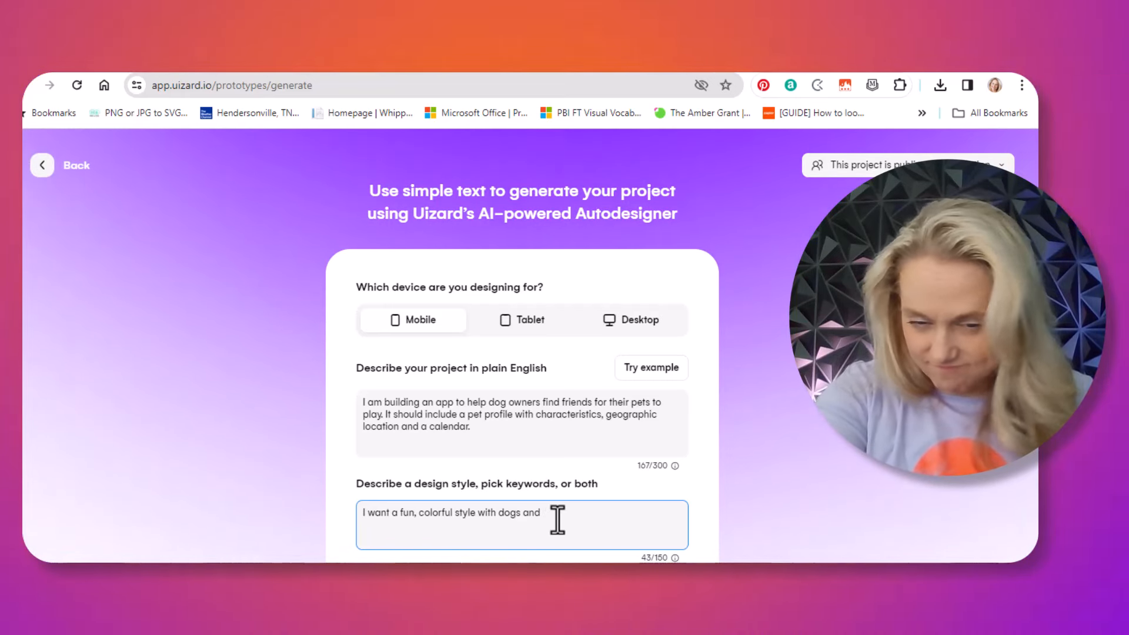
type("d")
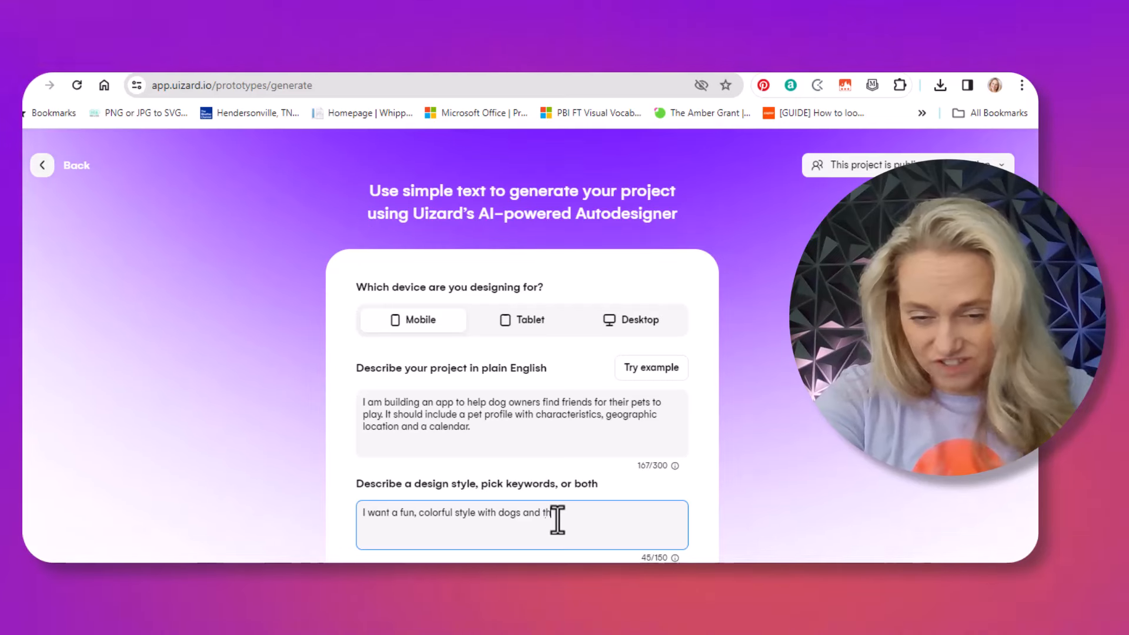
type(" the outdoors.")
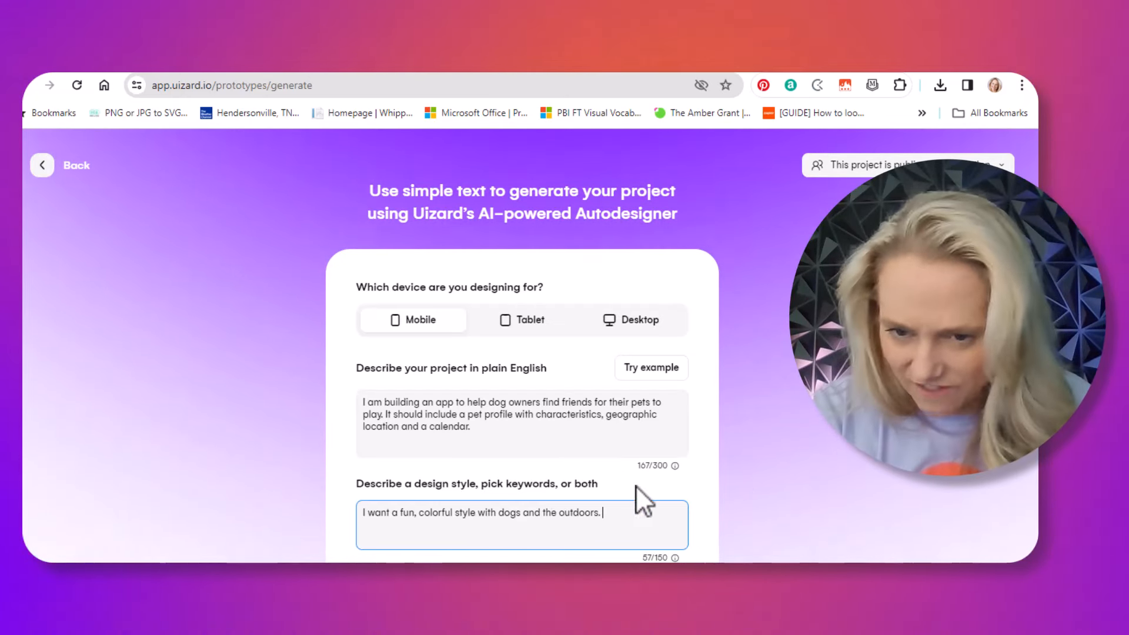
- Pick the Artsy style keyword and generate the project with Autodesigner
scroll(665, 466, "down", 1)
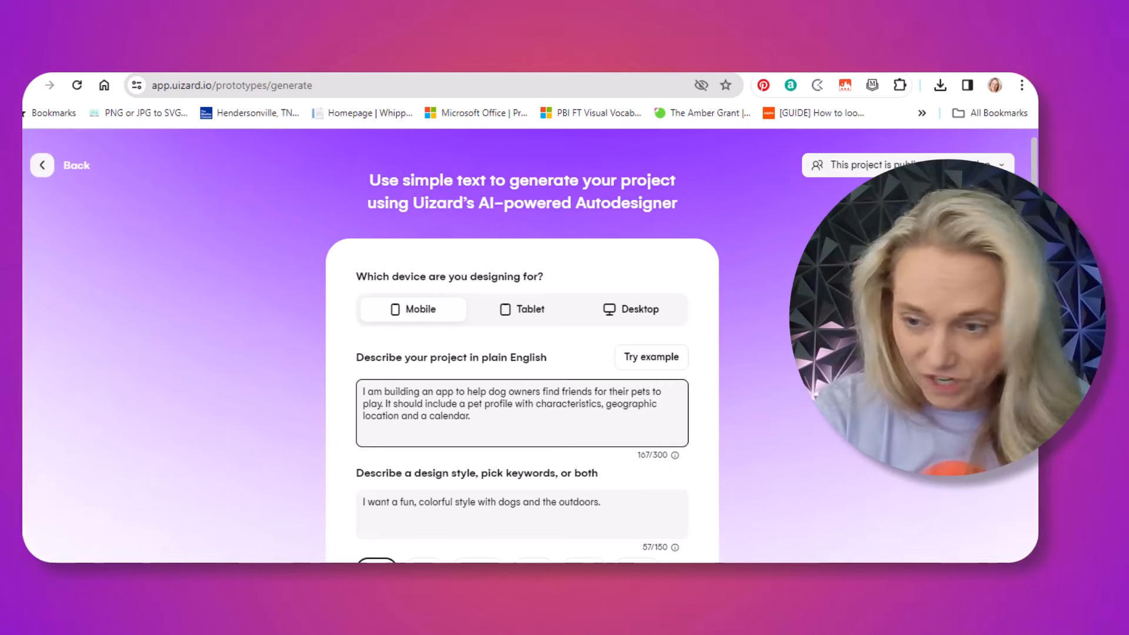
scroll(591, 464, "down", 4)
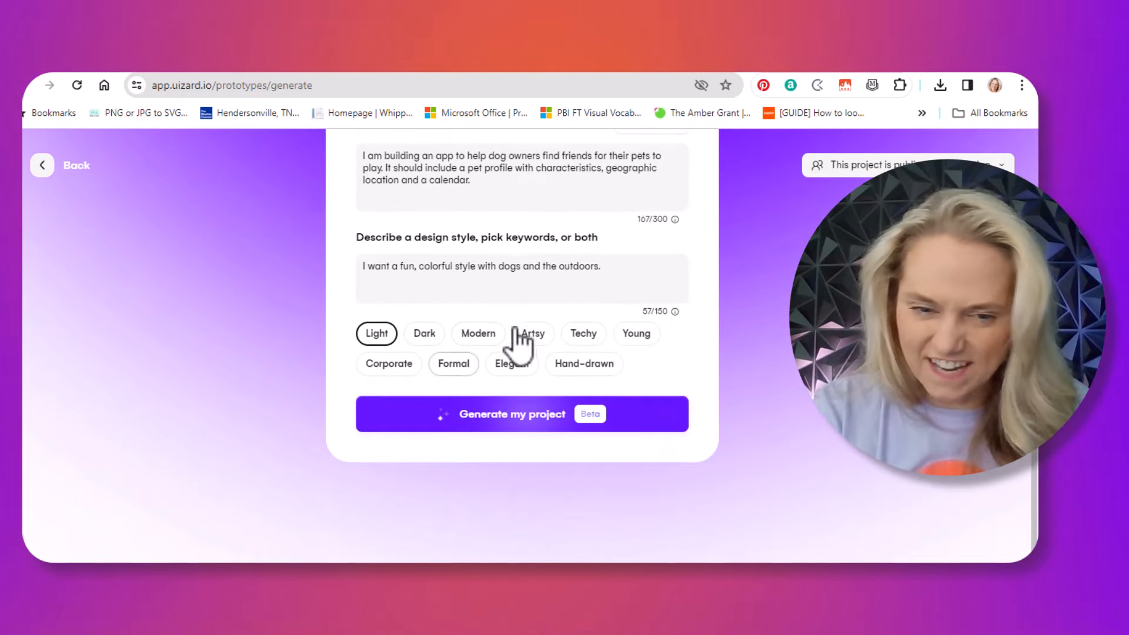
left_click(521, 340)
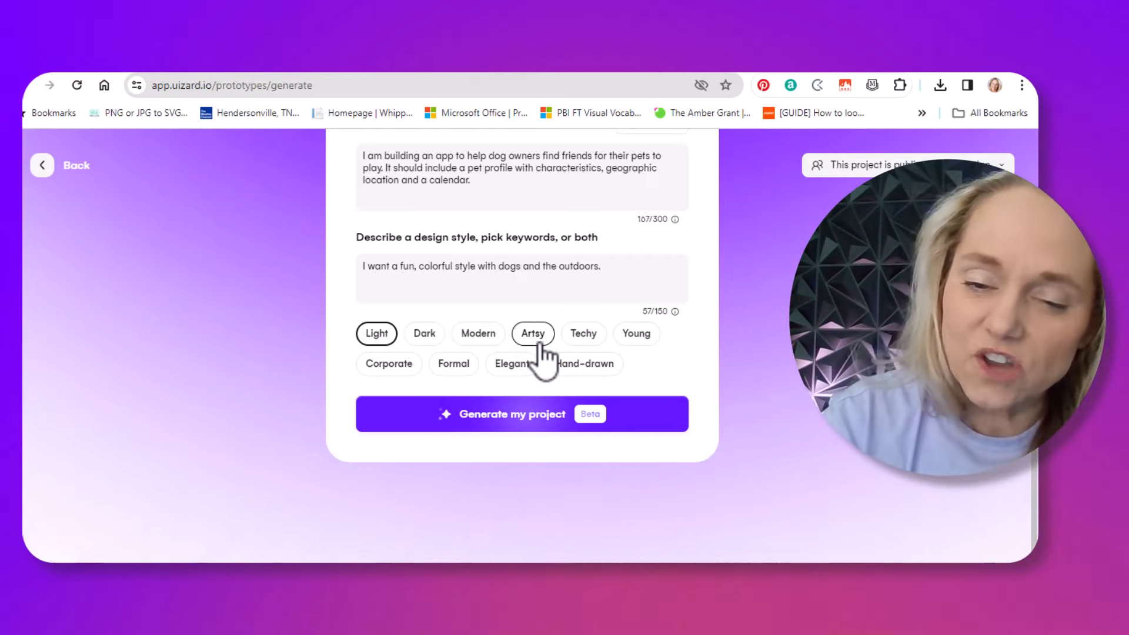
left_click(533, 334)
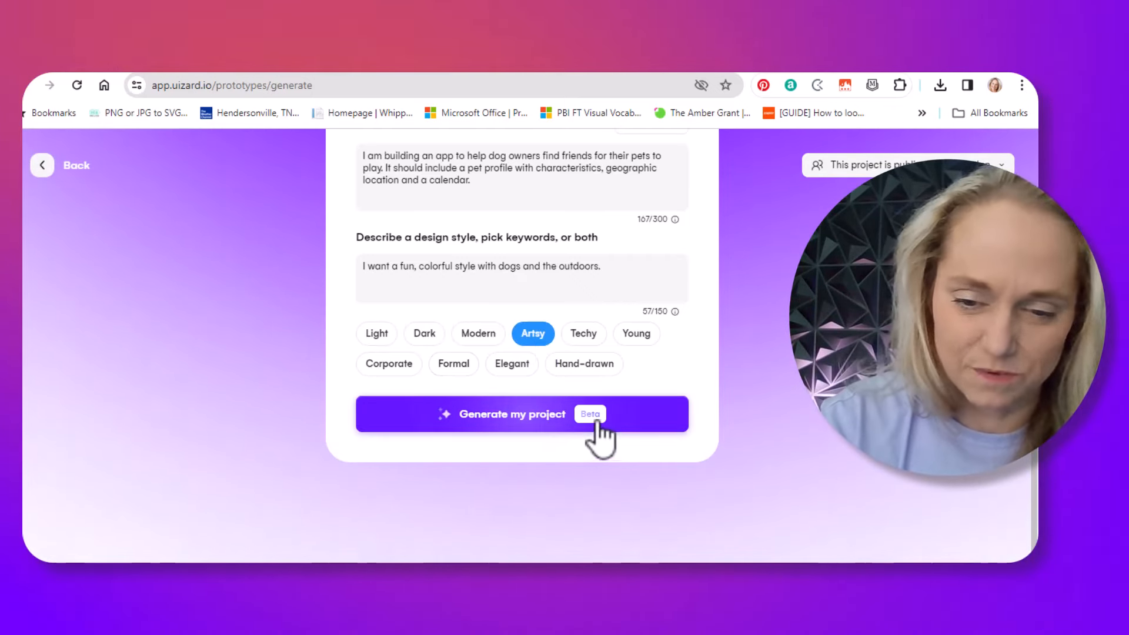
left_click(534, 414)
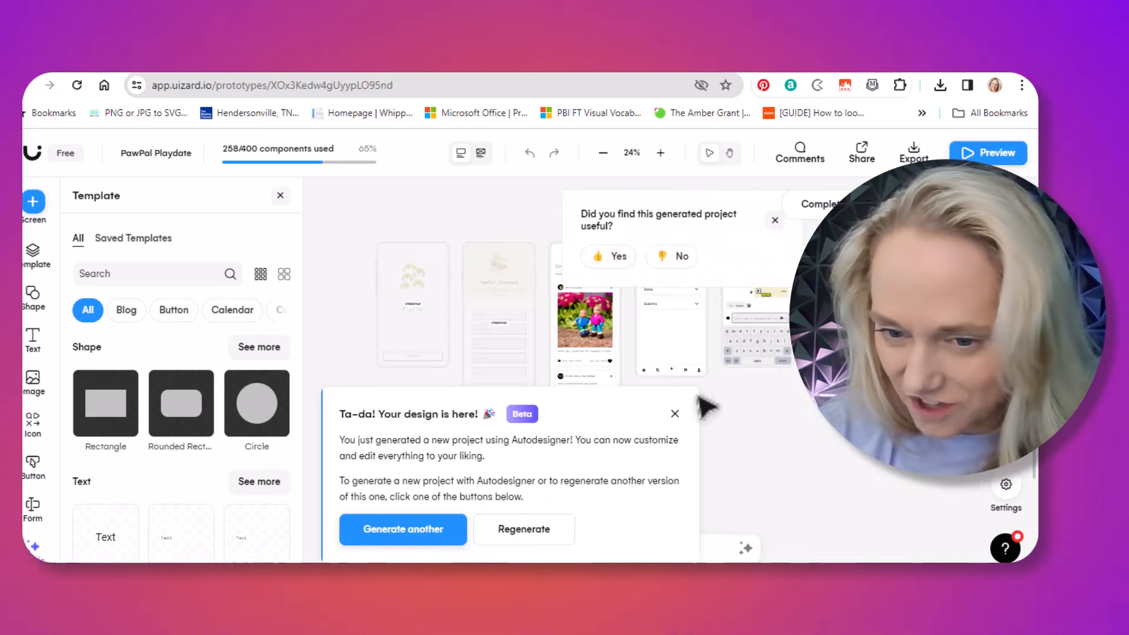
- Dismiss the design-ready notice, try to open the first faded screen, and close the Uizard Pro upgrade offer
left_click(675, 414)
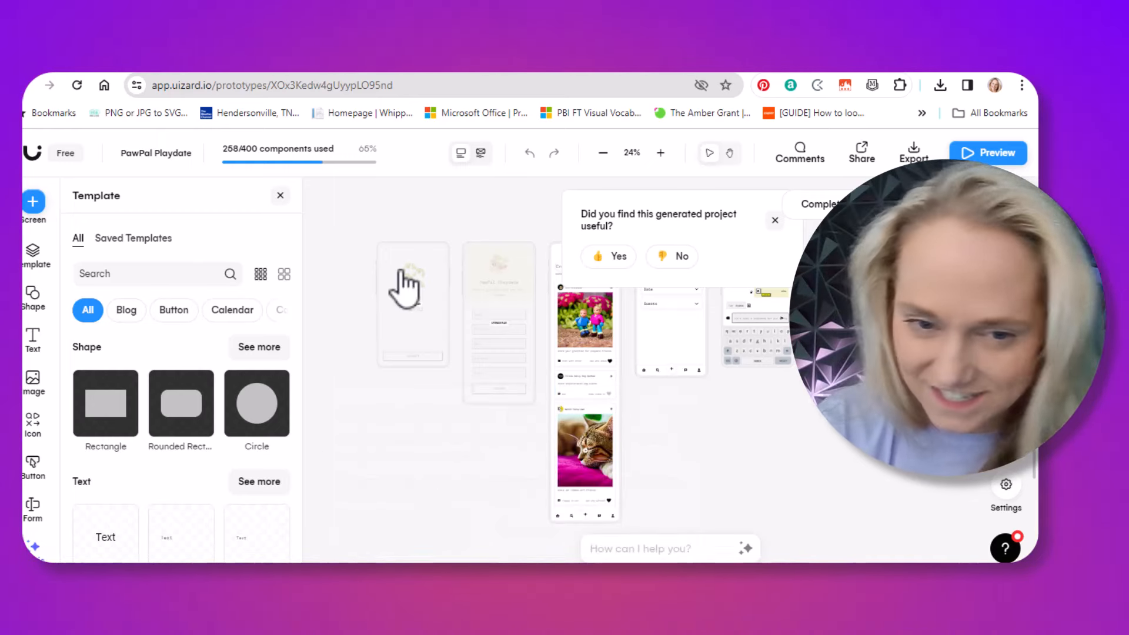
left_click(414, 320)
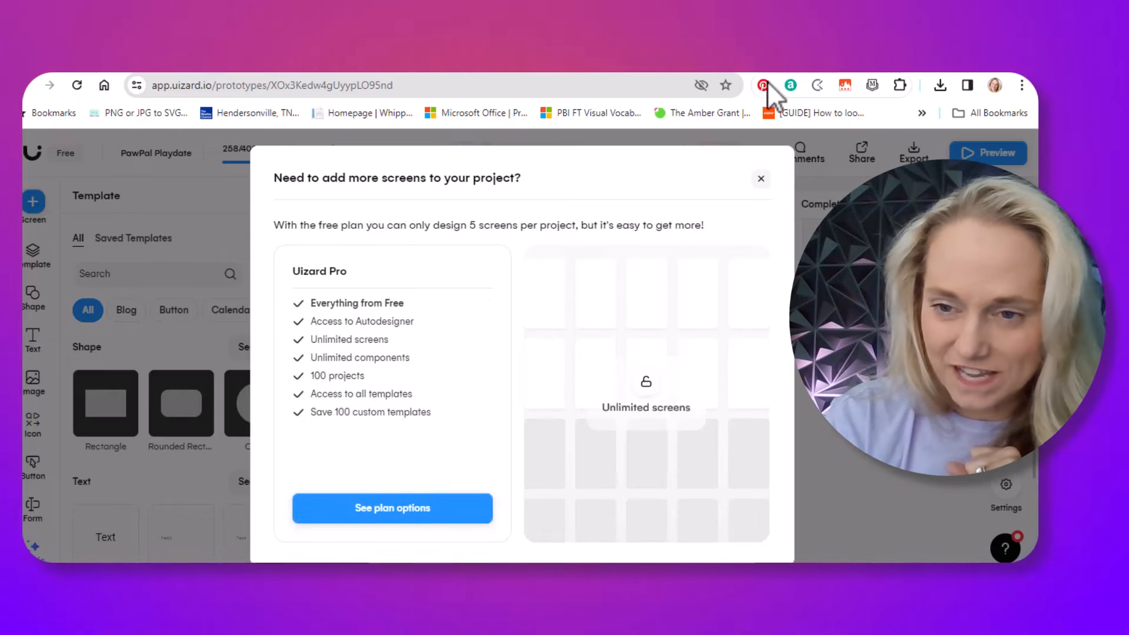
left_click(761, 178)
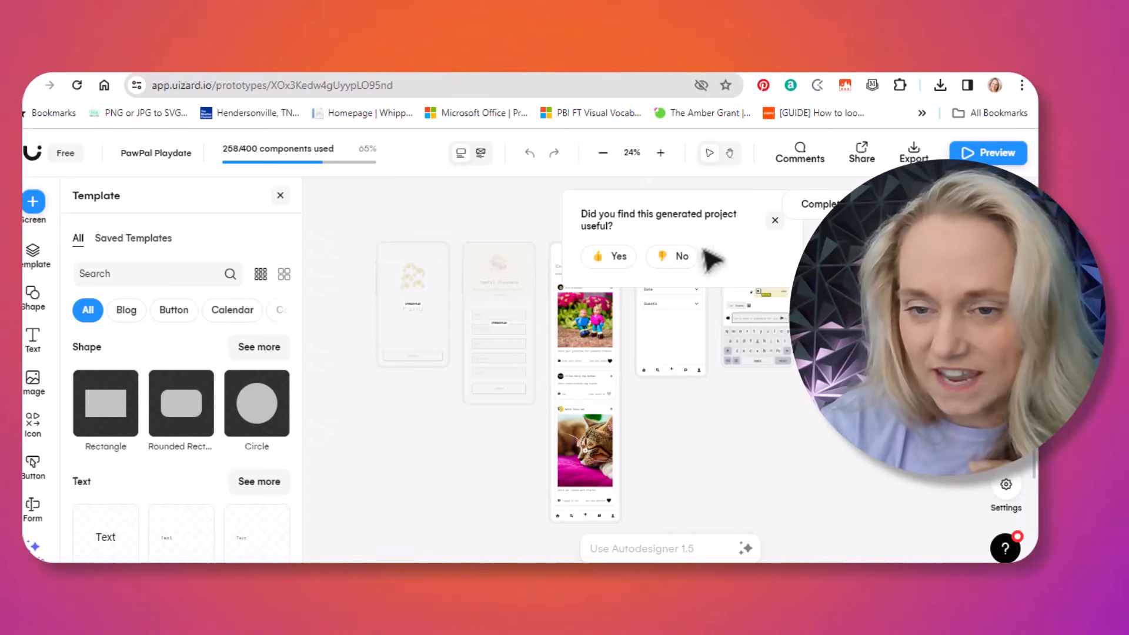
- Rate the generated project as useful and dismiss the additional feedback request
left_click(615, 256)
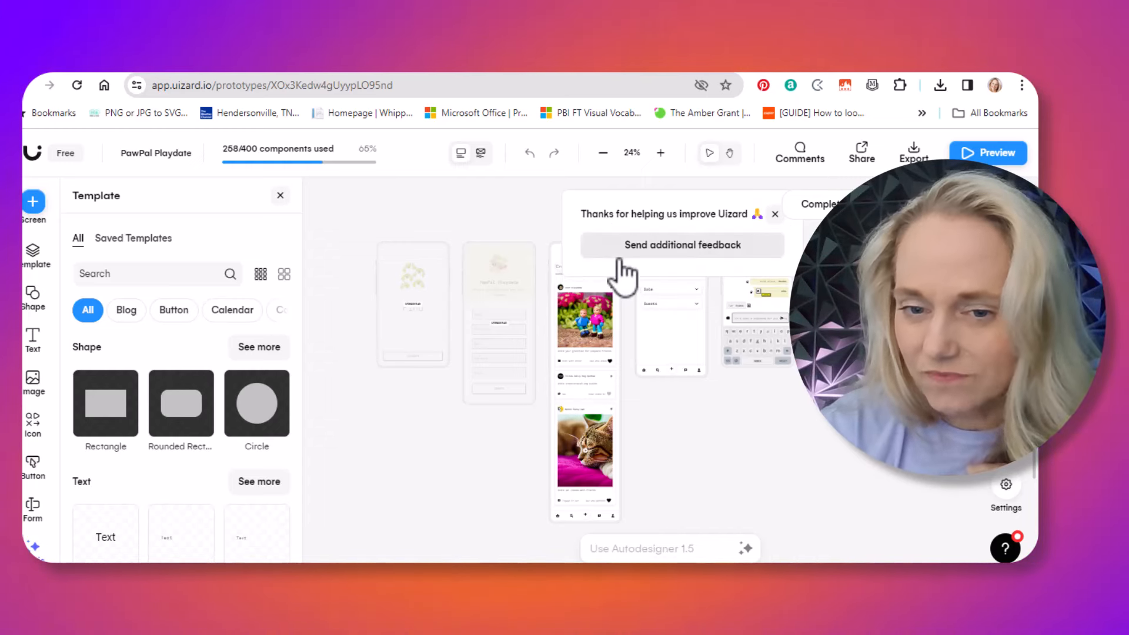
left_click(774, 214)
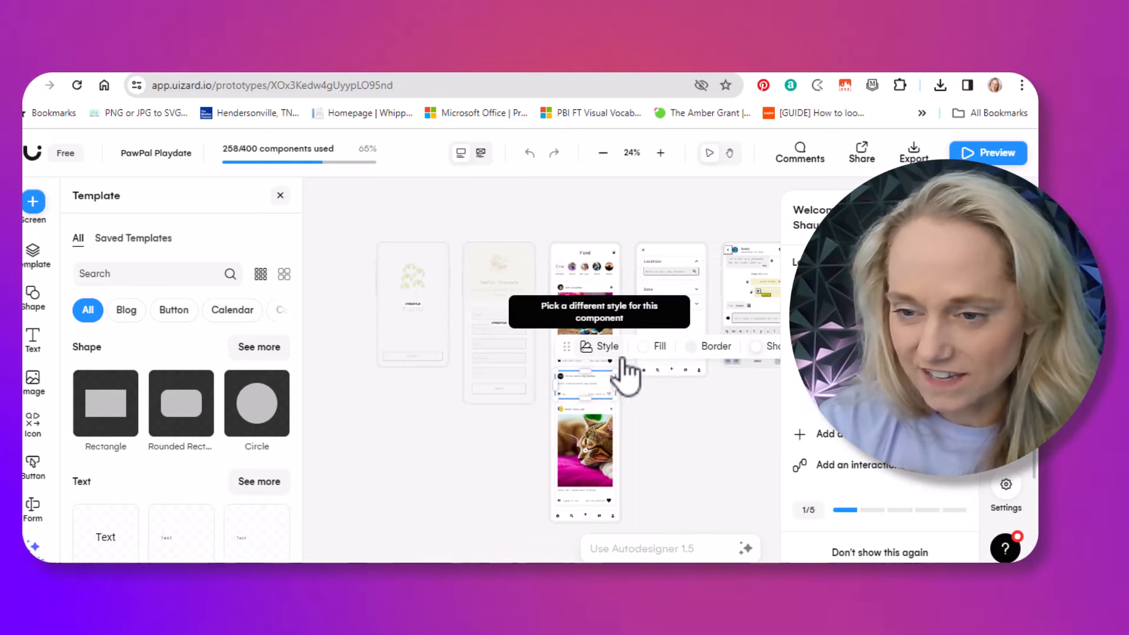
- Inspect the editing options for the Home screen's dog quotes card and feed pictures, and the Search screen's properties
left_click(624, 360)
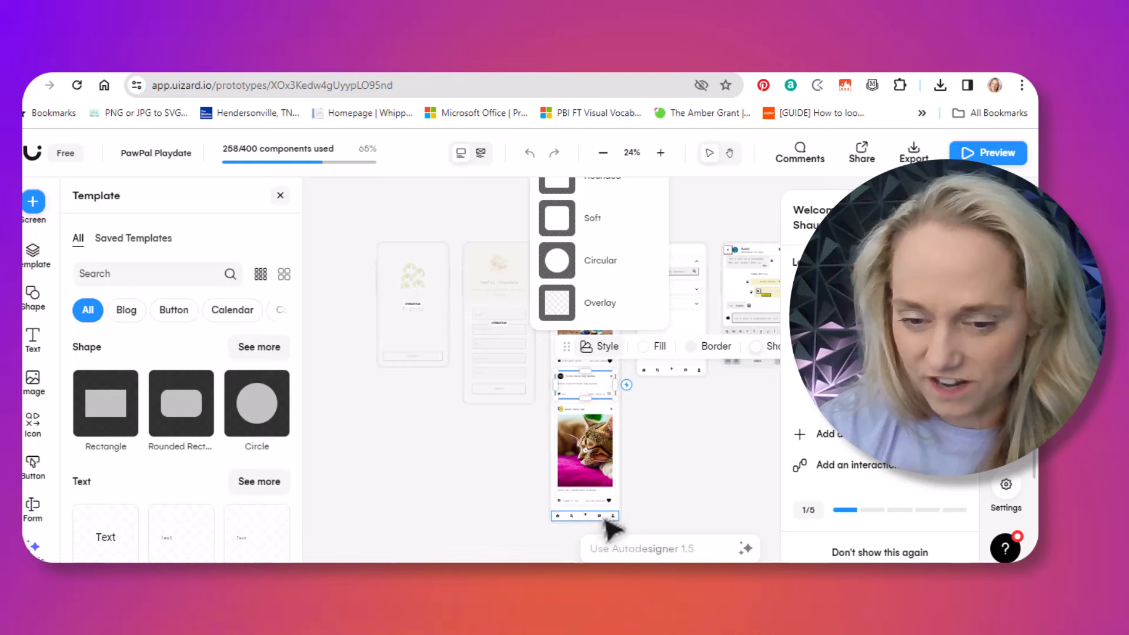
left_click(605, 449)
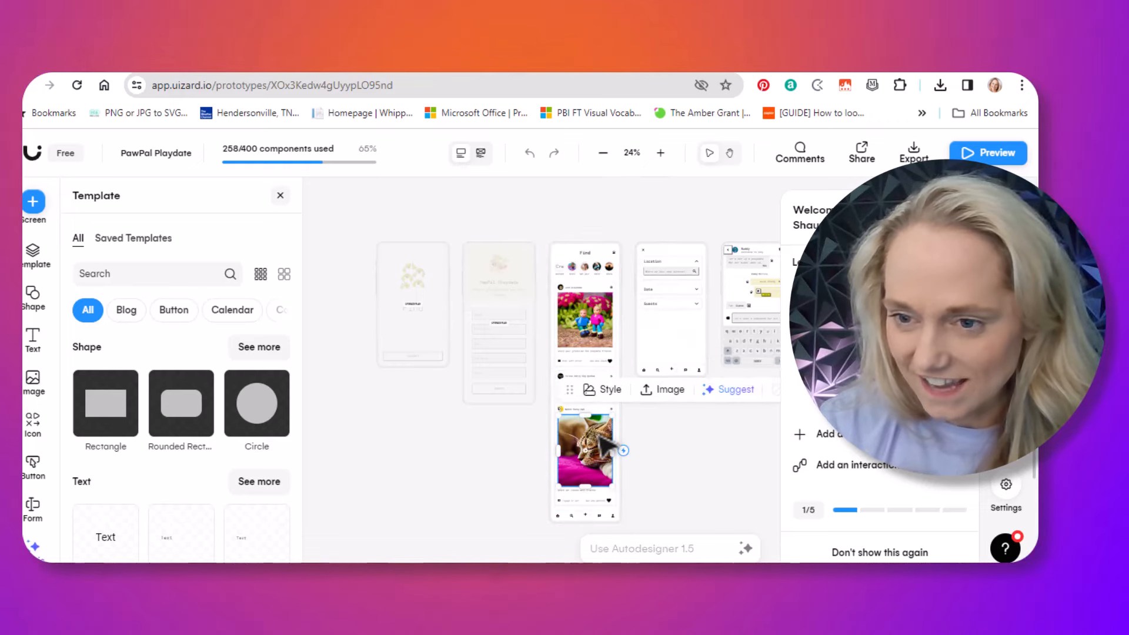
left_click(590, 309)
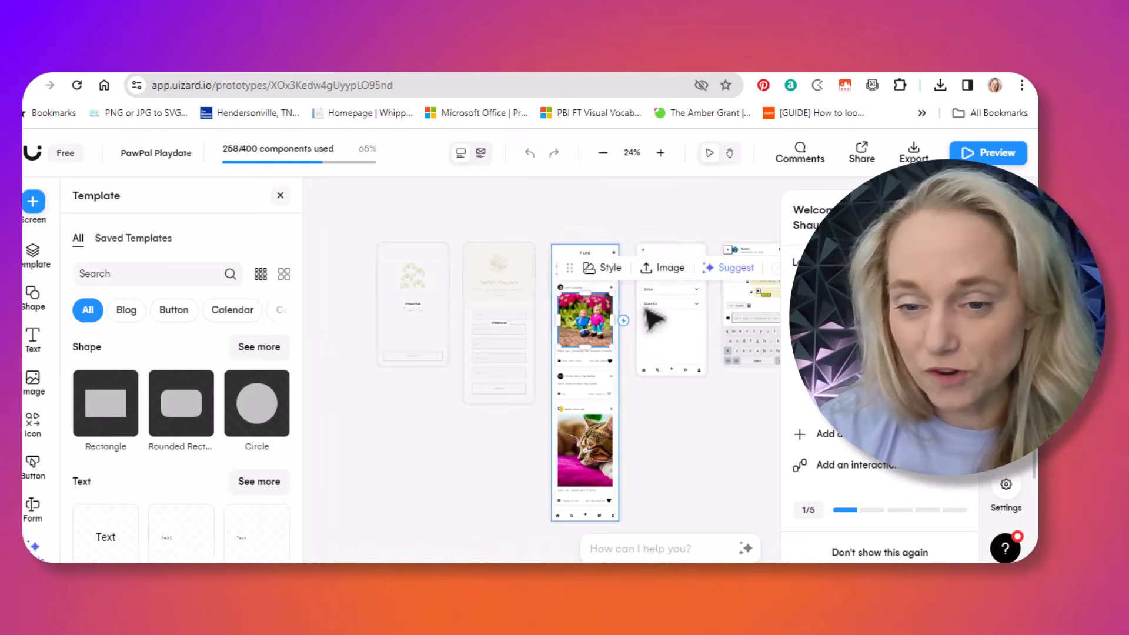
left_click(638, 353)
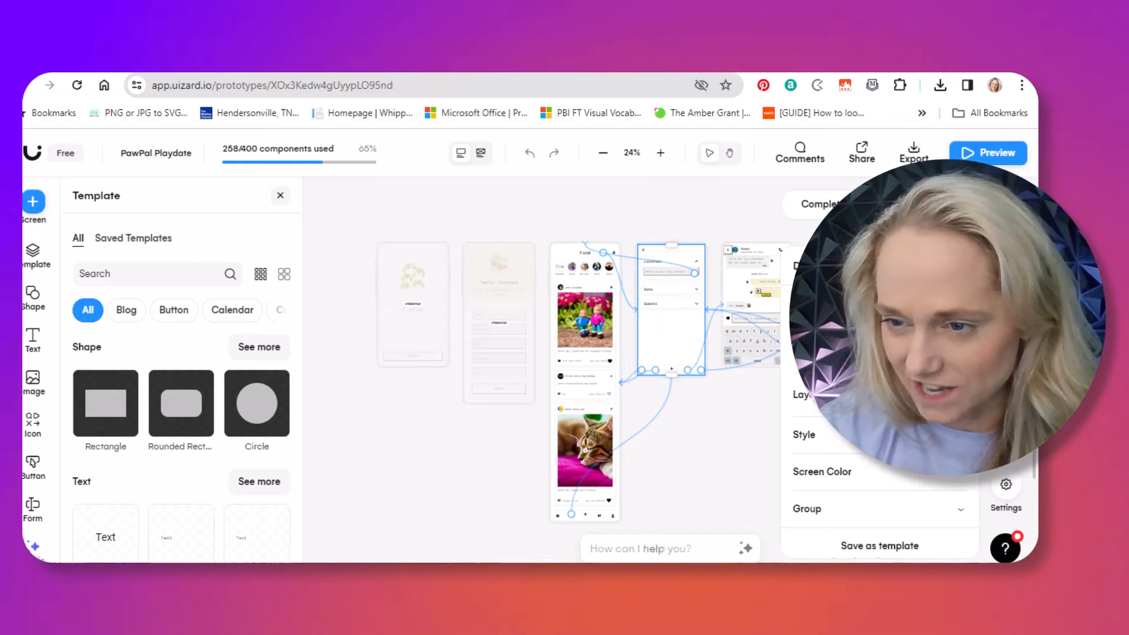
left_click(958, 266)
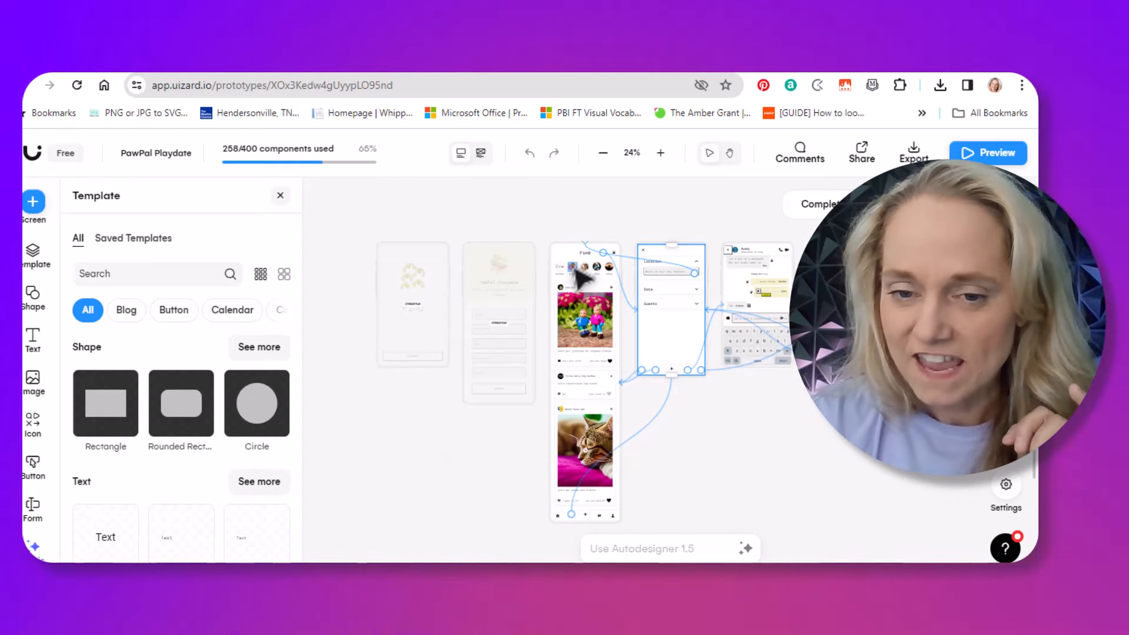
- Examine the Home screen's feed posts at 63% zoom, from the playdate photo down to the funny pet card
left_click(567, 256)
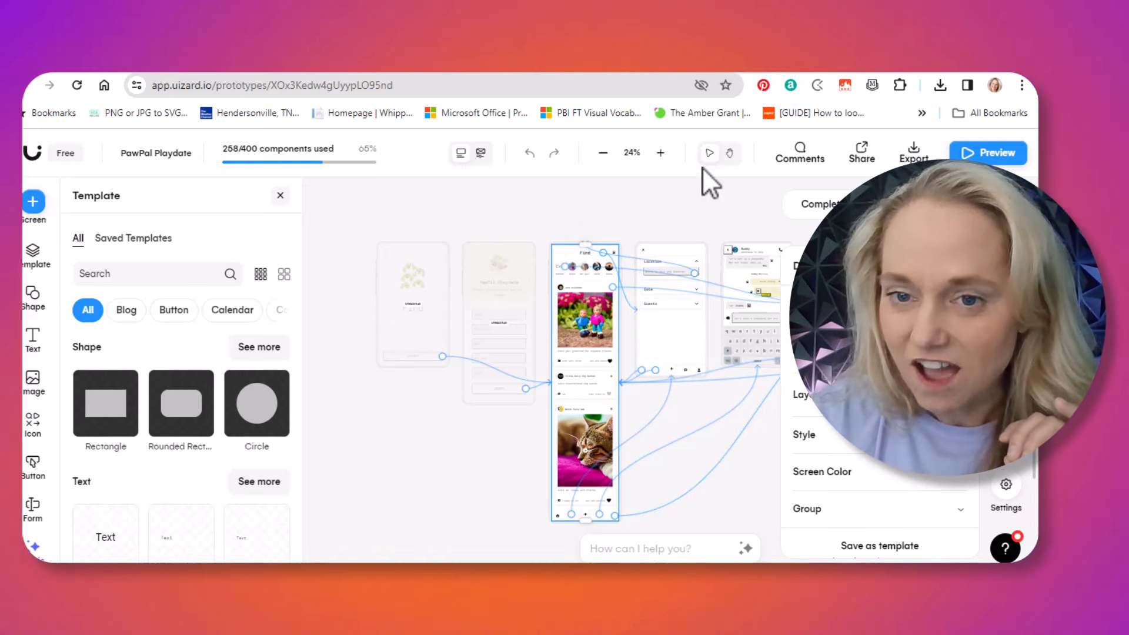
left_click(660, 153)
left_click(660, 153)
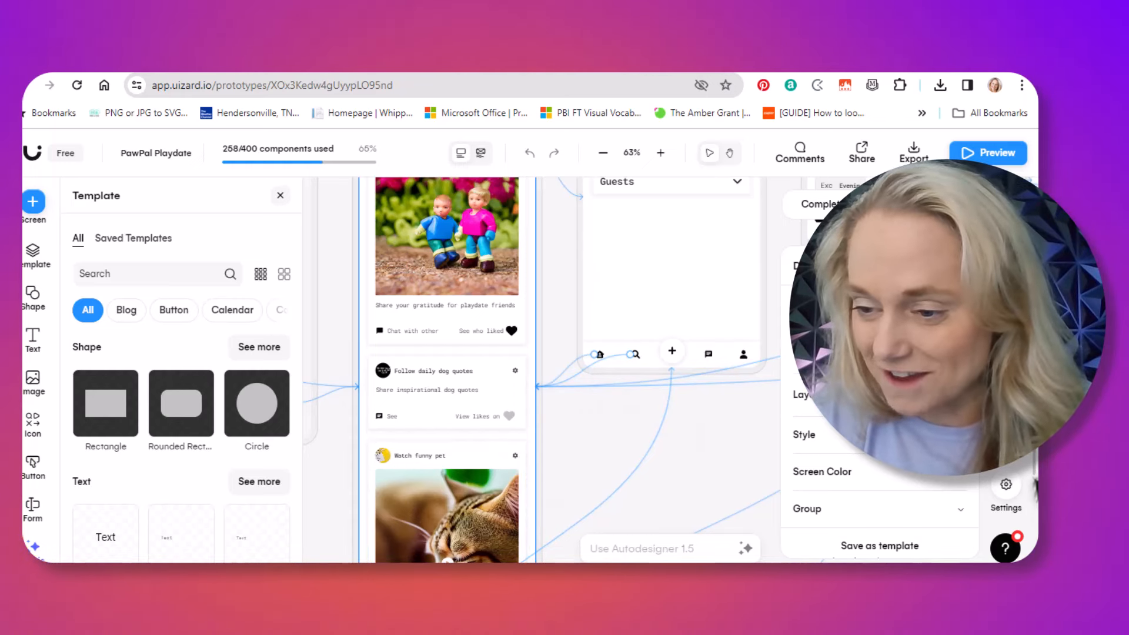
left_click_drag(1034, 470, 1034, 448)
left_click_drag(941, 42, 939, 44)
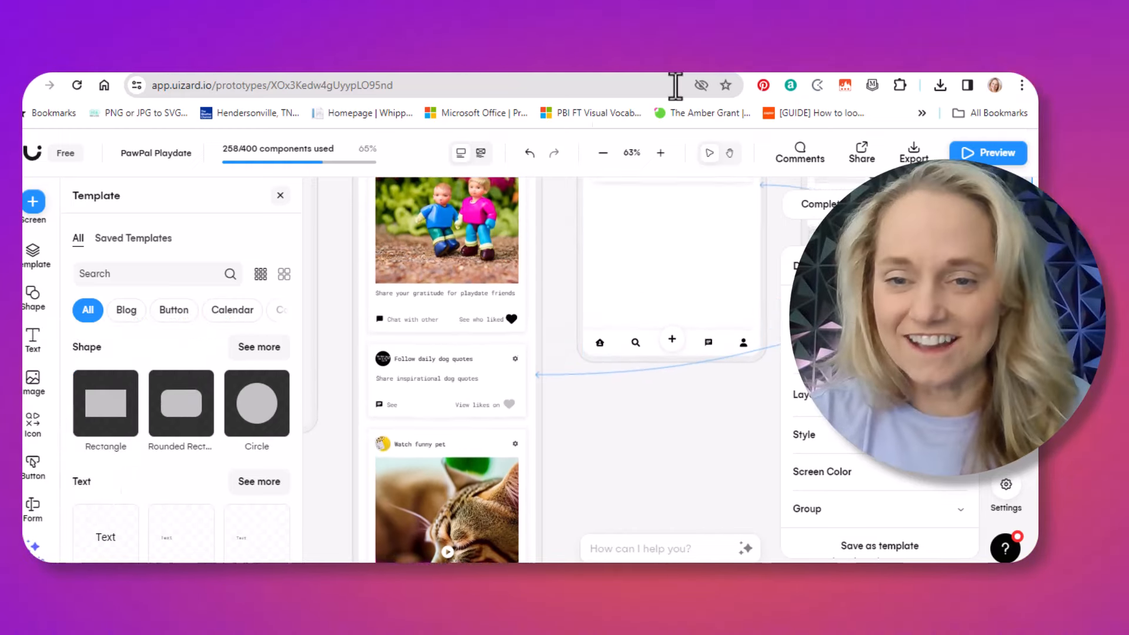
scroll(671, 364, "up", 1)
scroll(671, 365, "down", 2)
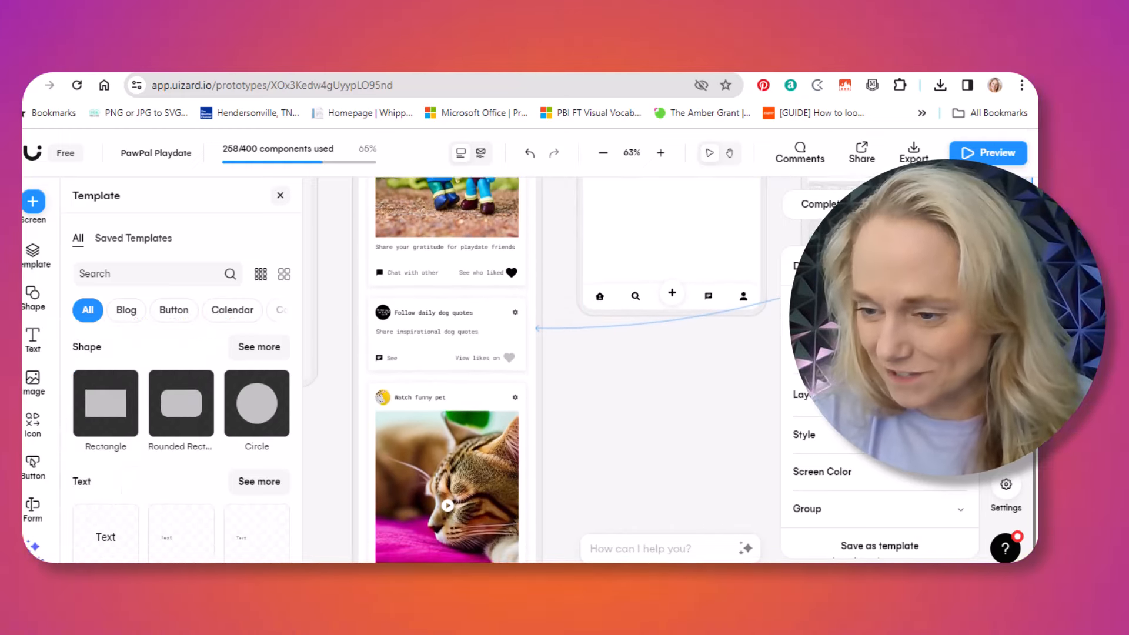
scroll(671, 364, "down", 1)
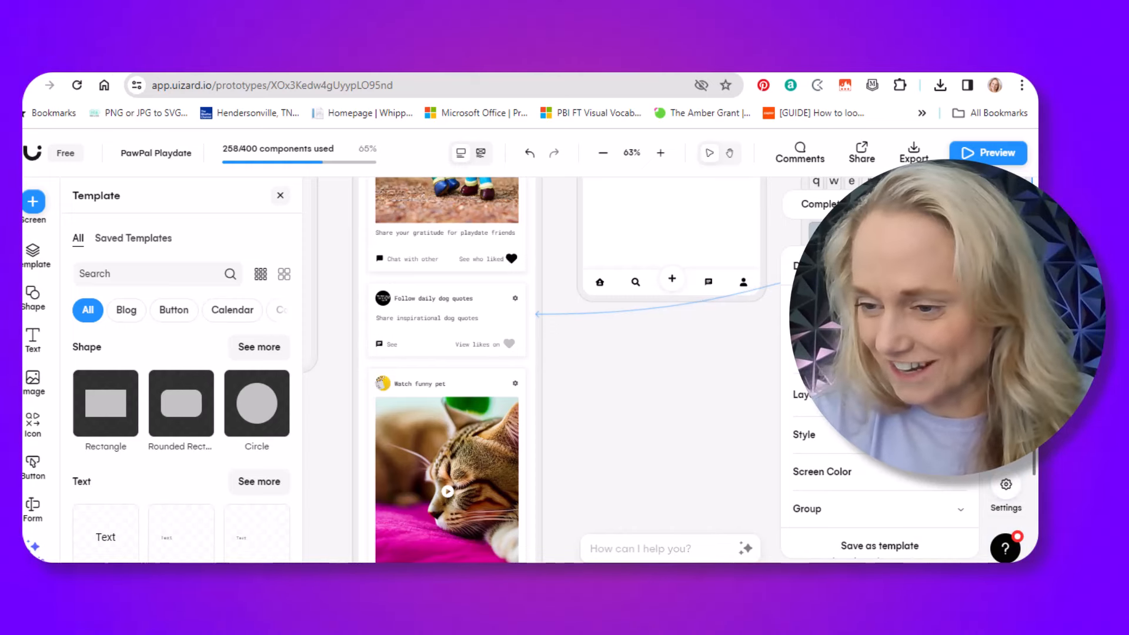
scroll(670, 365, "up", 2)
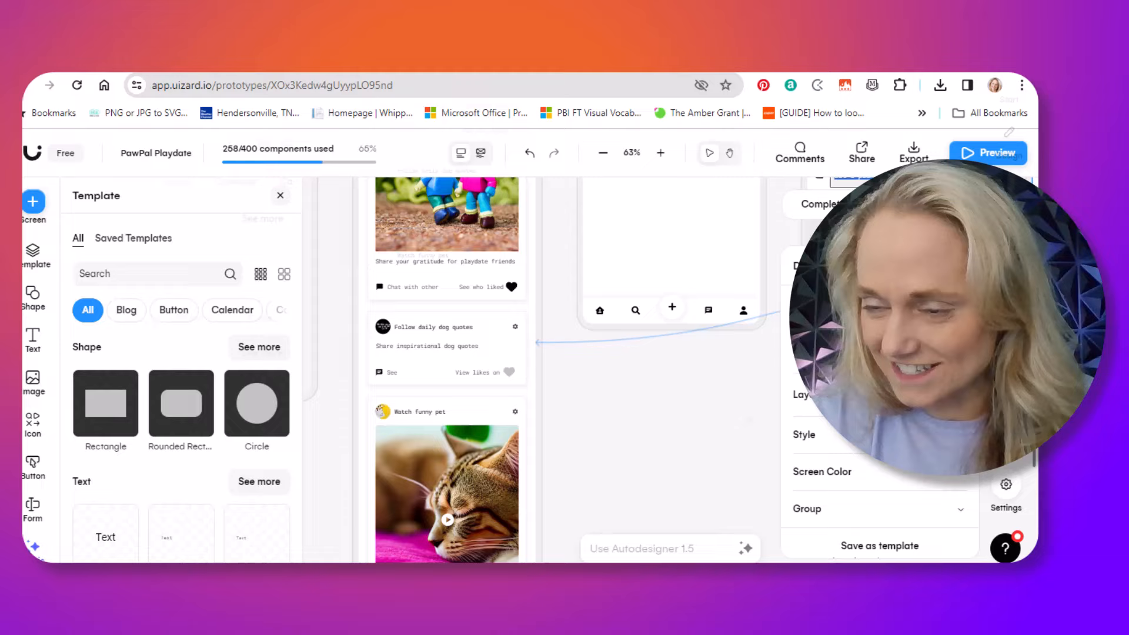
scroll(671, 364, "up", 4)
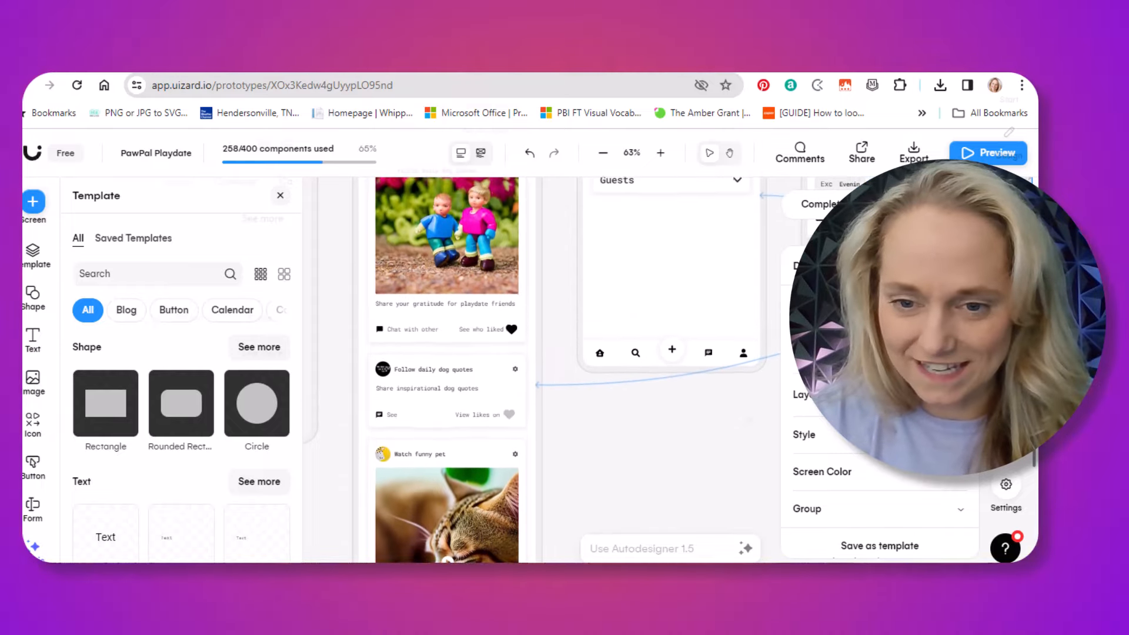
scroll(671, 365, "up", 4)
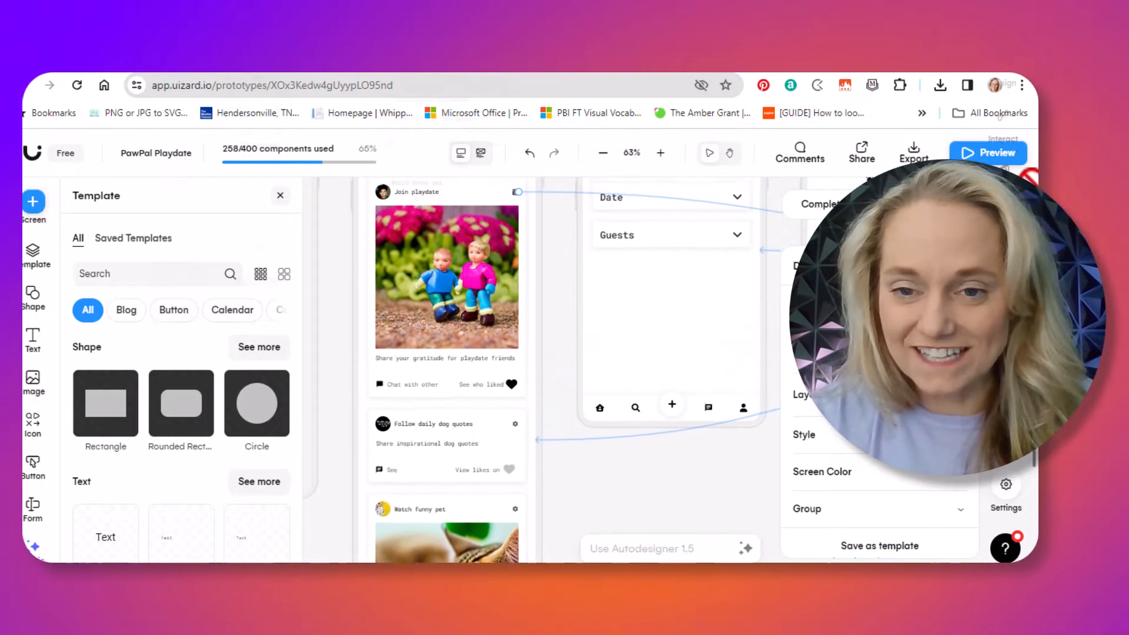
scroll(623, 170, "up", 3)
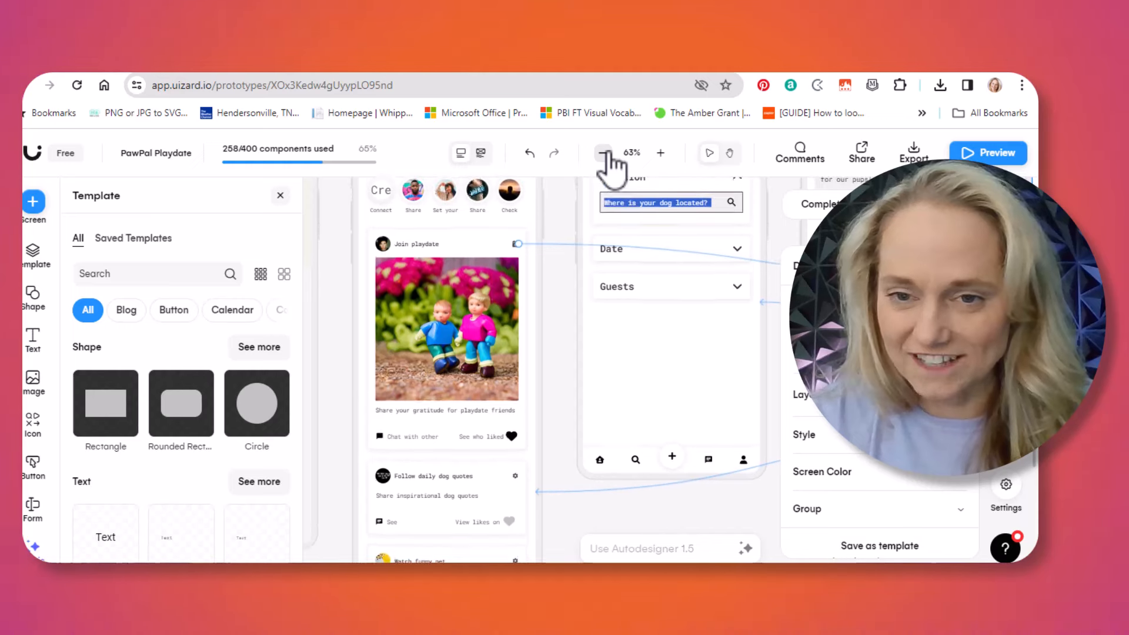
scroll(712, 193, "down", 1)
- Examine the Search screen's Location section and the interaction links of the Home screen's Find heading
left_click(706, 190)
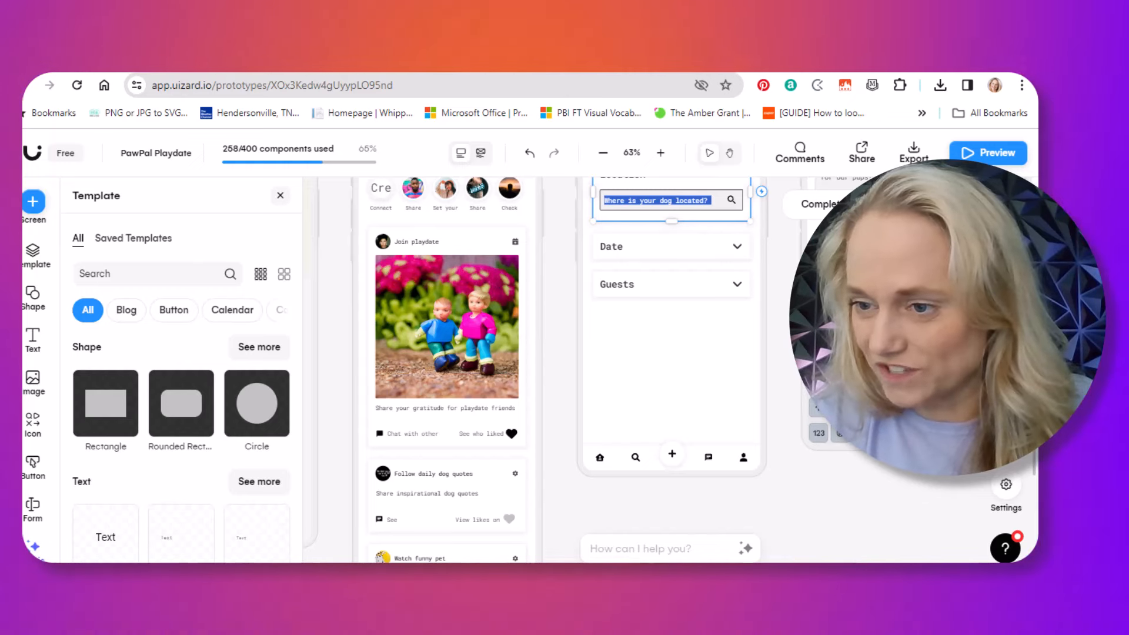
scroll(670, 353, "up", 1)
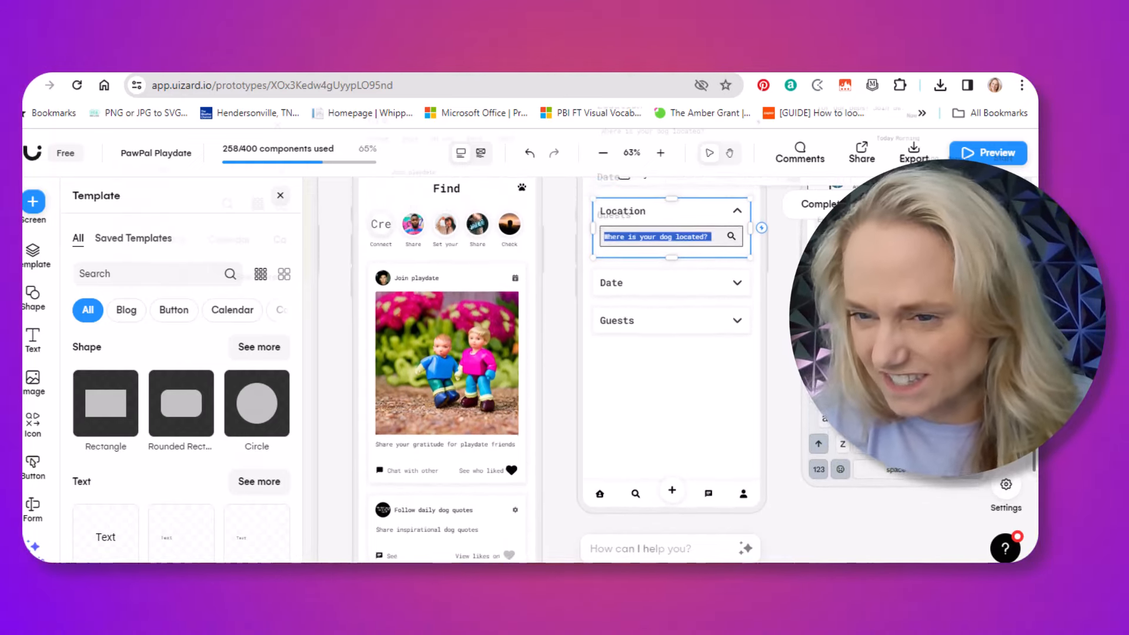
scroll(671, 353, "up", 1)
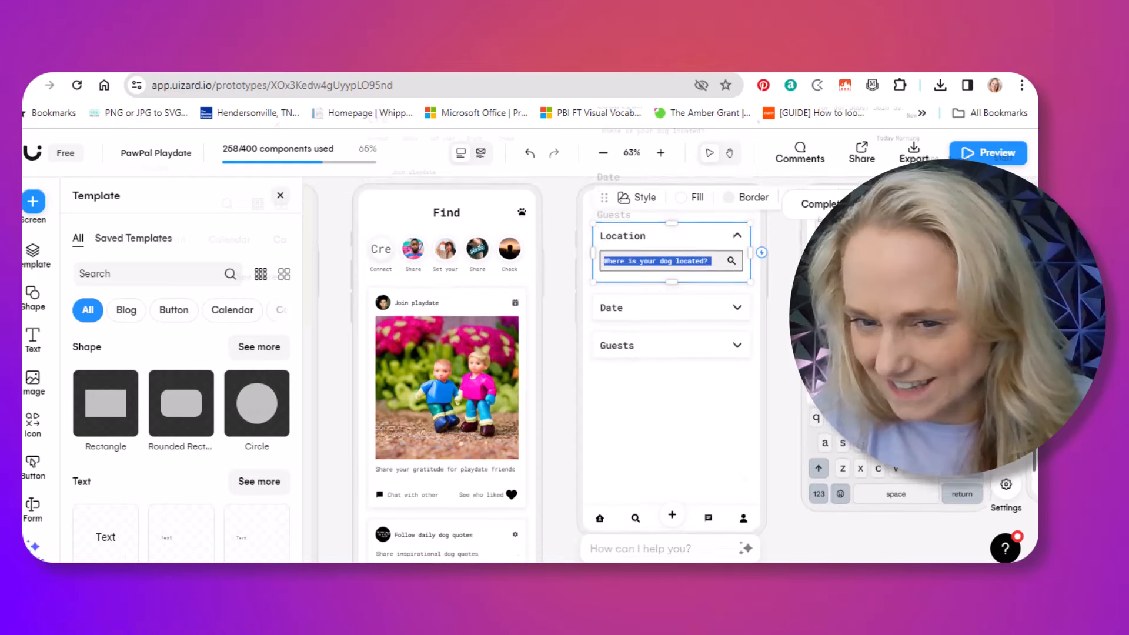
scroll(670, 353, "up", 1)
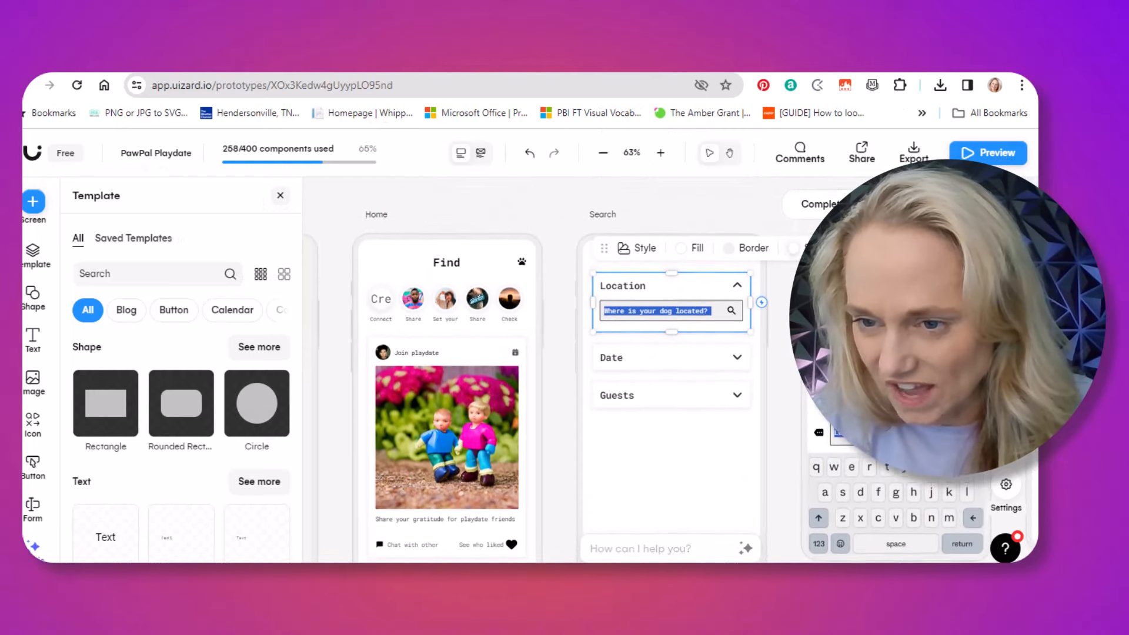
scroll(671, 353, "down", 1)
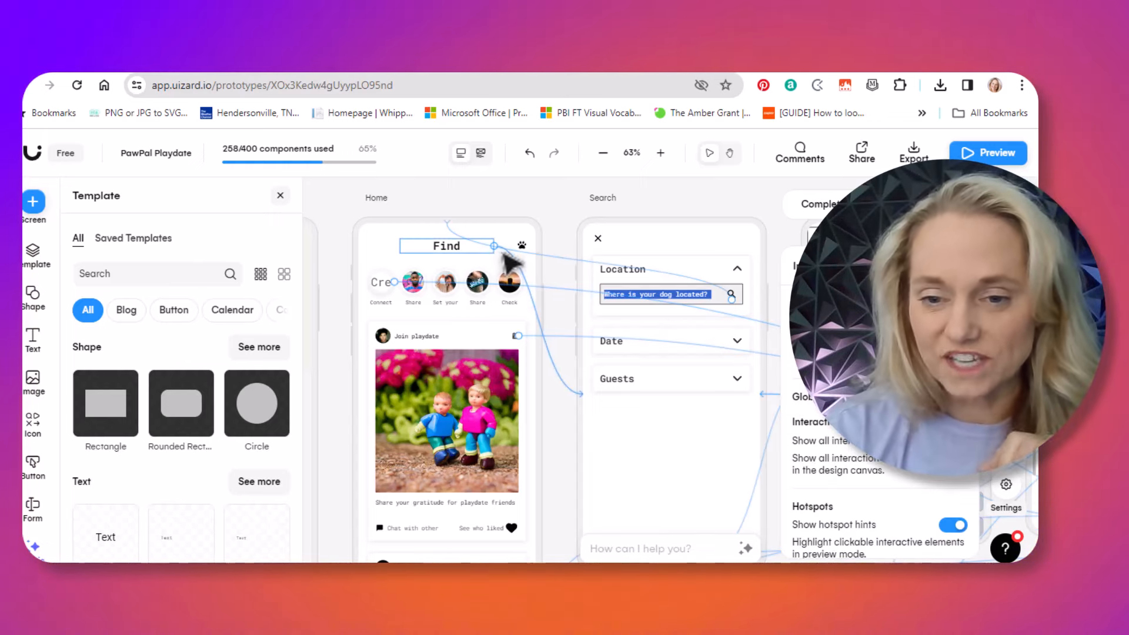
left_click(552, 449)
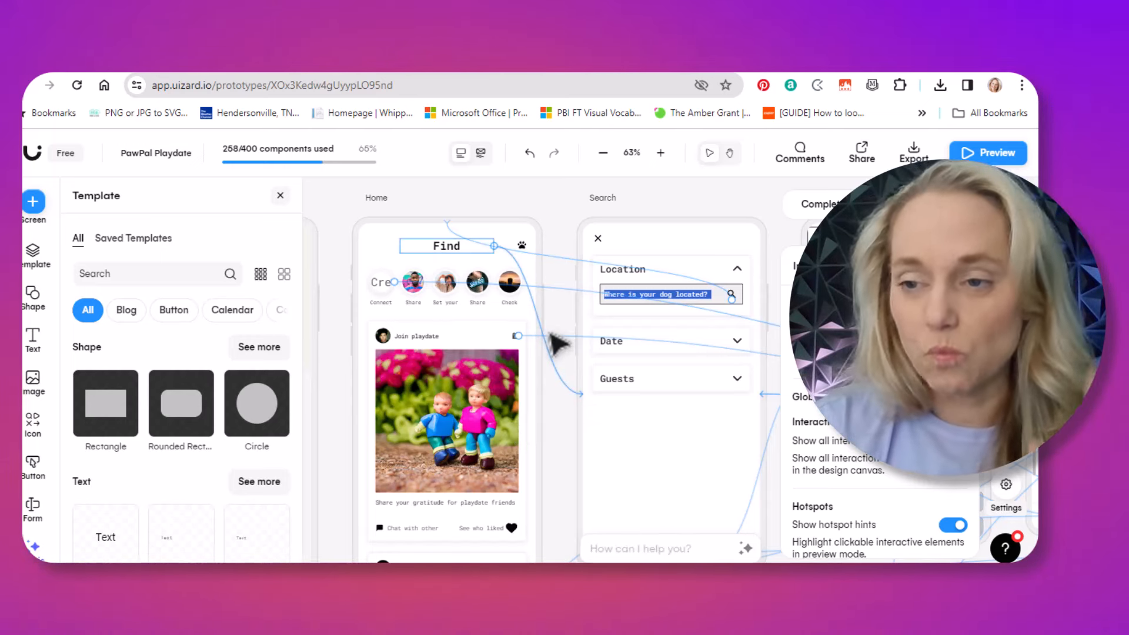
- Open the project's export options, close them and bring them up again
left_click(913, 158)
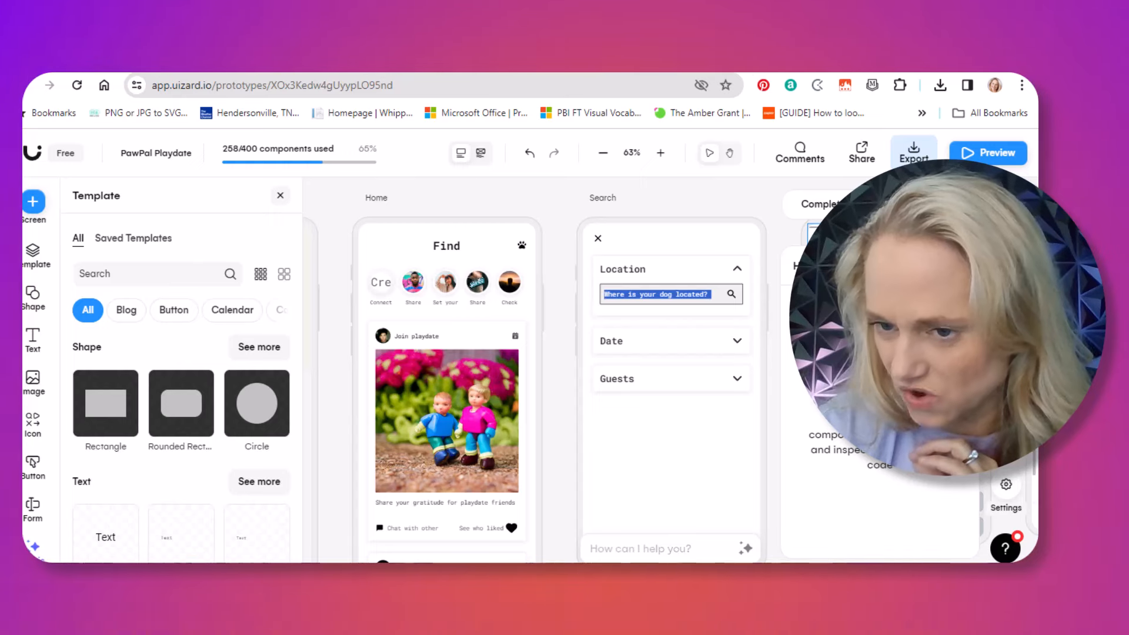
left_click(960, 266)
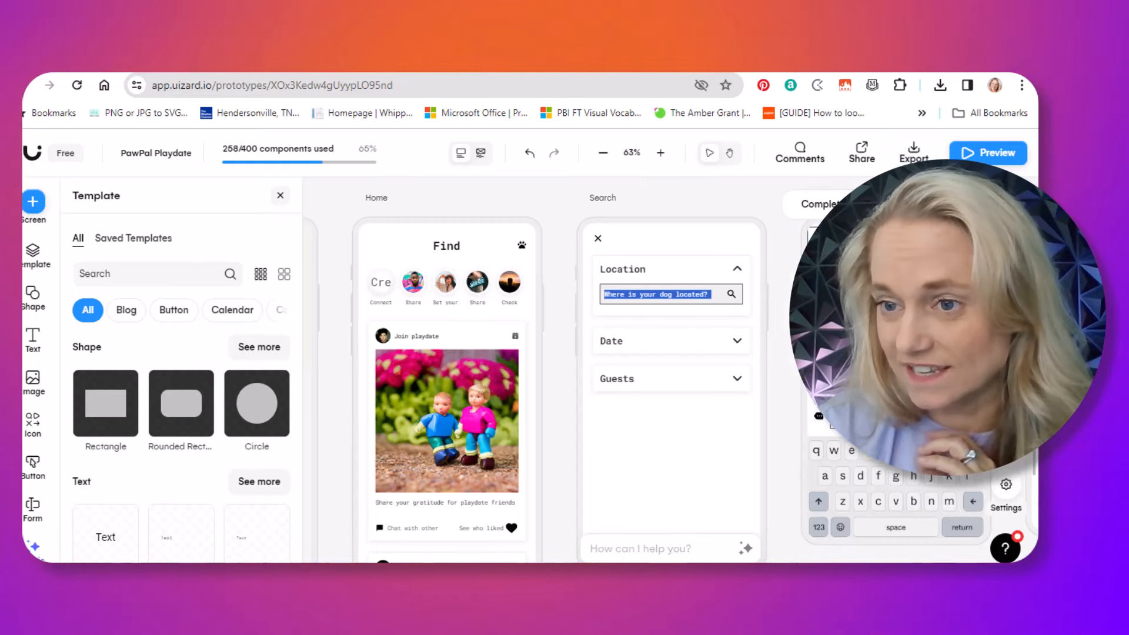
left_click(914, 155)
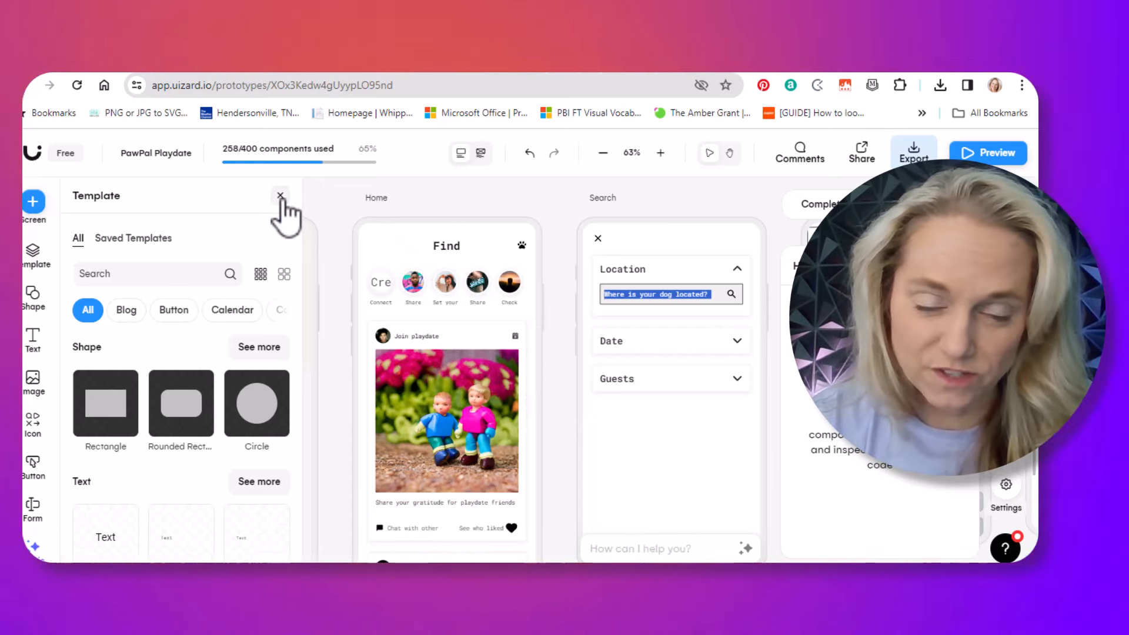
- Close the template library and zoom the canvas out to 50%
left_click(280, 196)
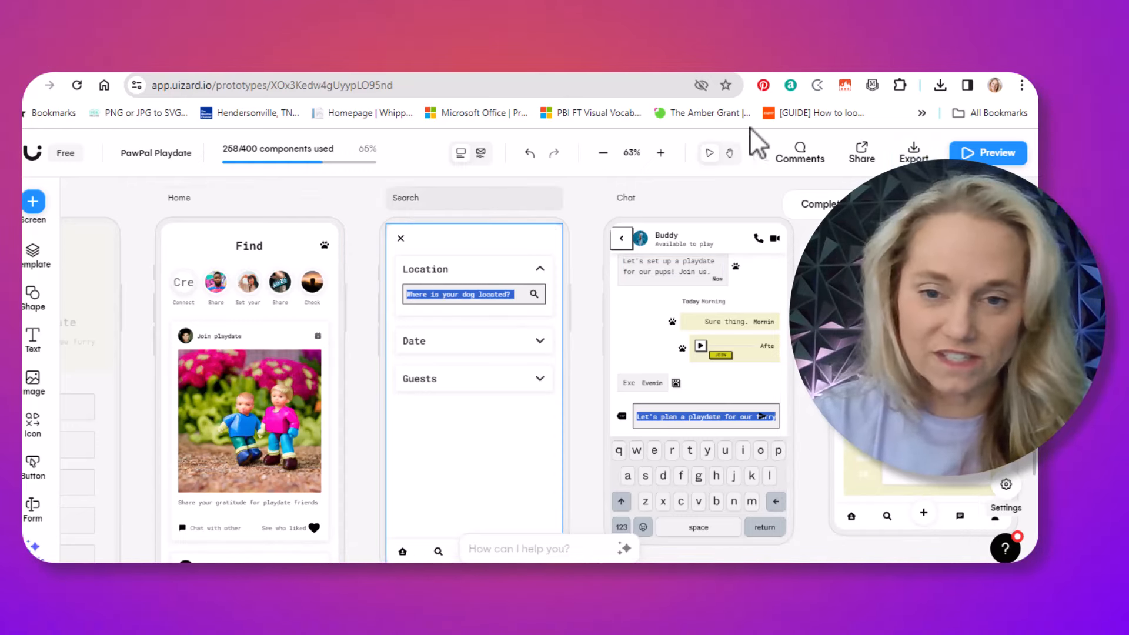
left_click(602, 154)
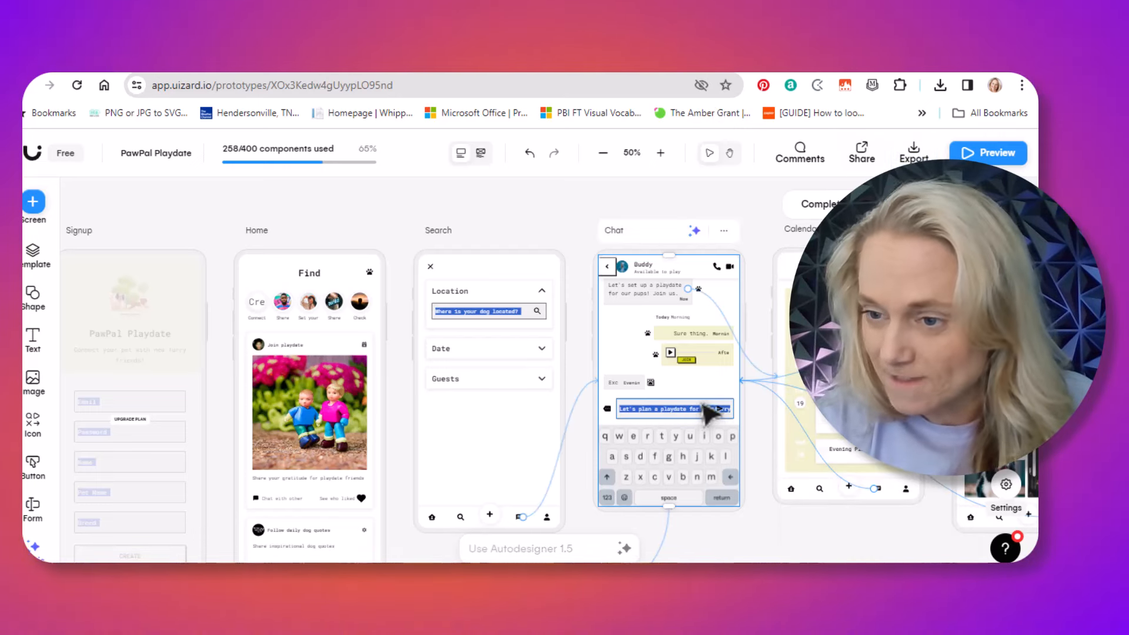
- Review the Chat screen's export preview, code section and image assets, and close the export options
left_click(718, 409)
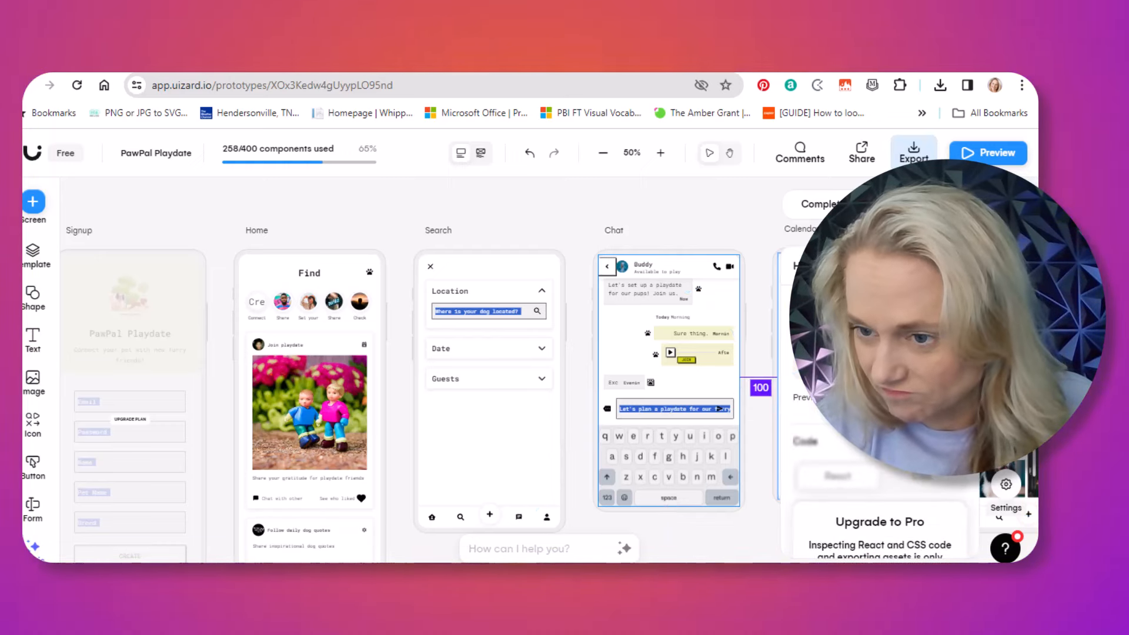
left_click_drag(883, 406, 1000, 406)
scroll(879, 471, "down", 2)
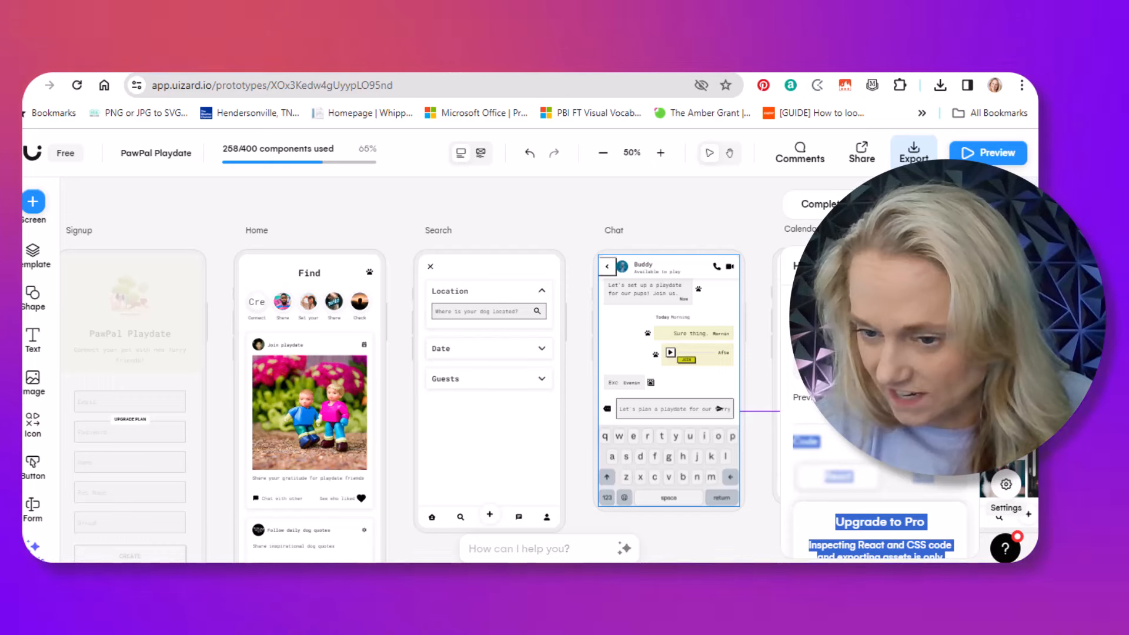
scroll(879, 470, "down", 1)
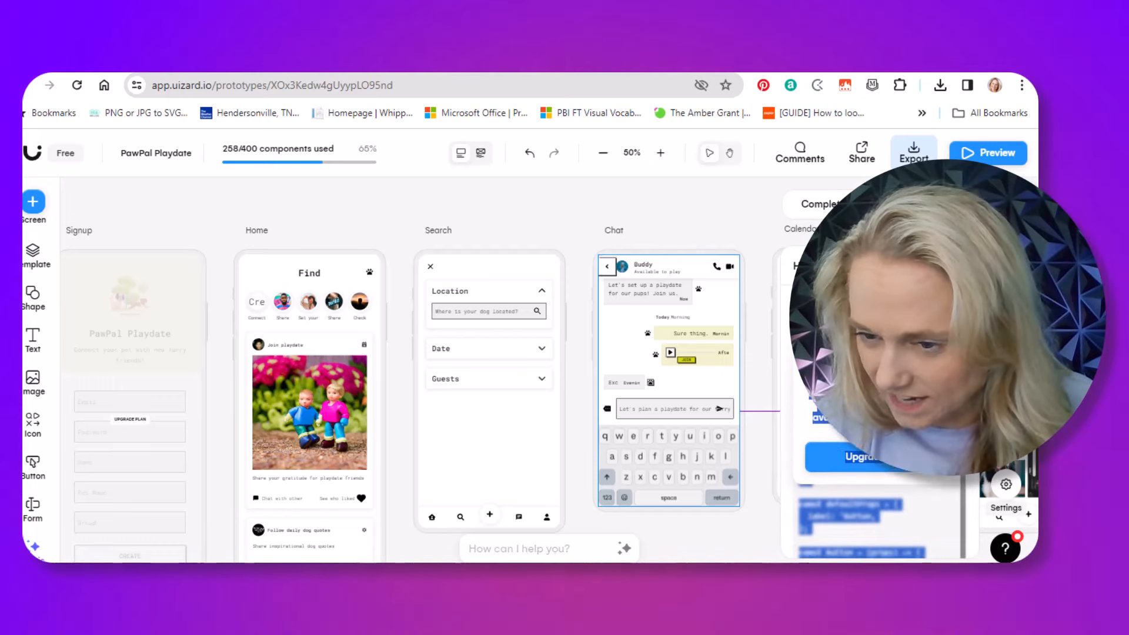
scroll(969, 551, "down", 2)
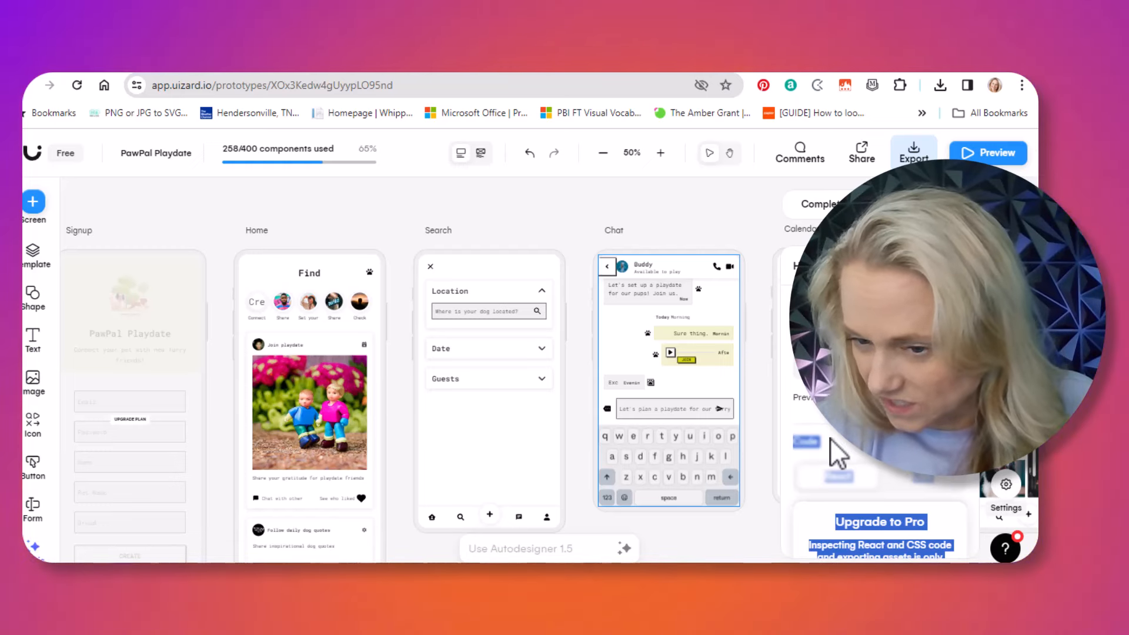
scroll(822, 424, "up", 3)
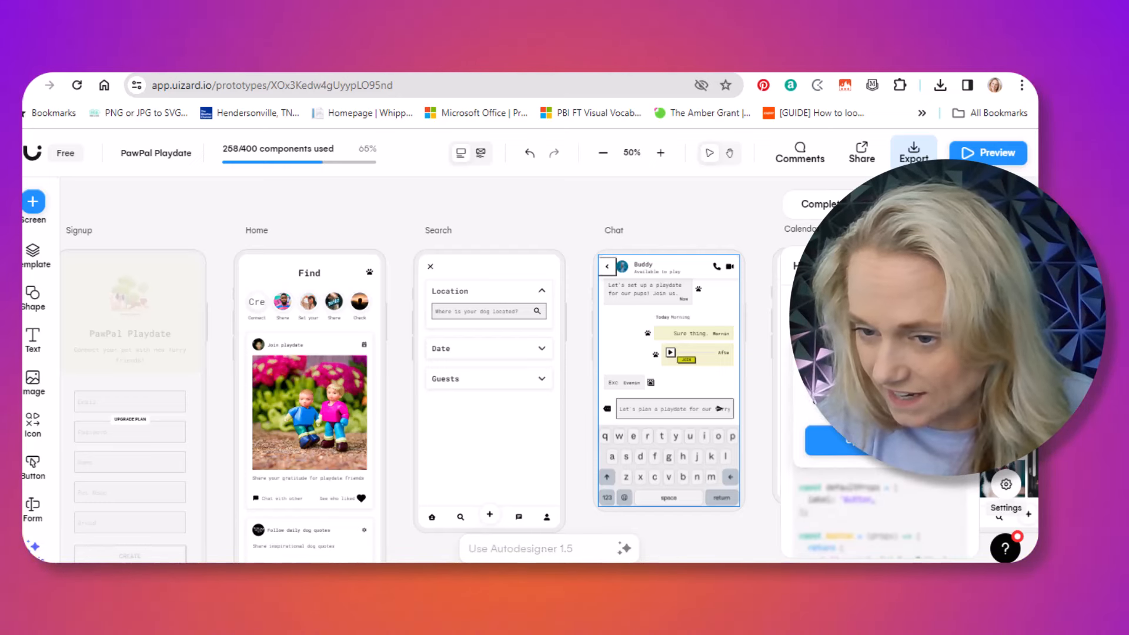
scroll(965, 488, "down", 5)
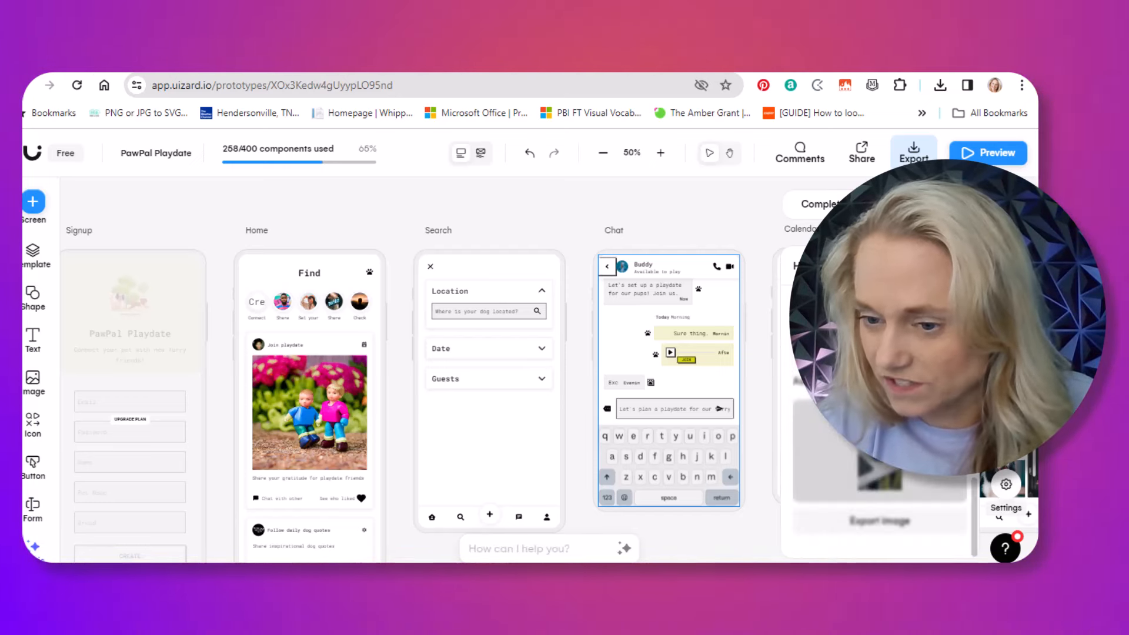
scroll(965, 489, "up", 8)
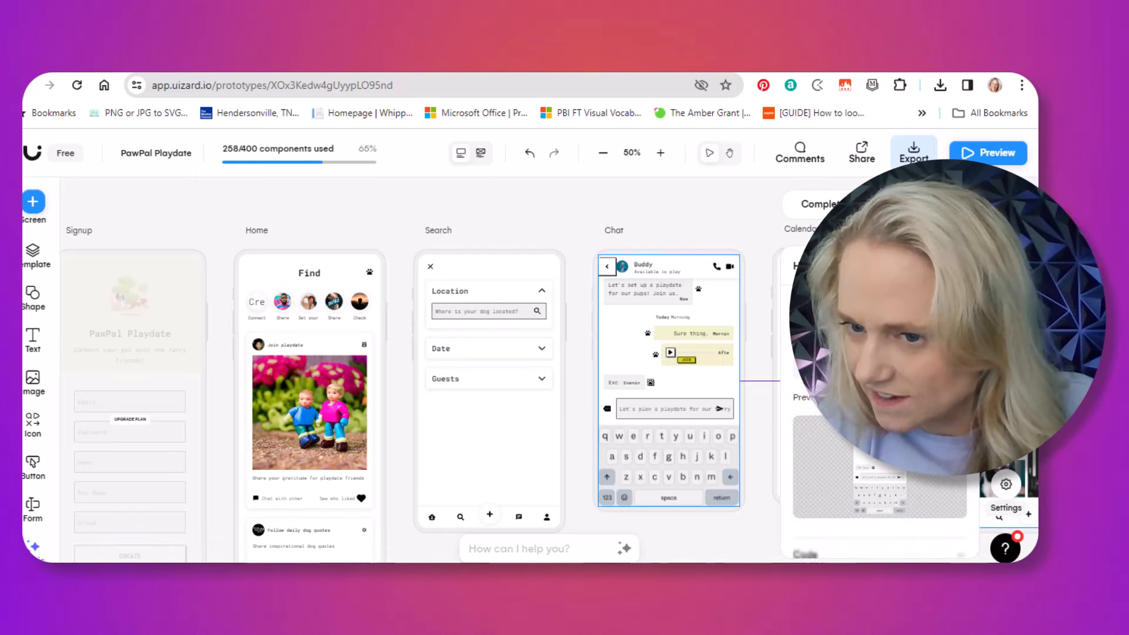
left_click(965, 266)
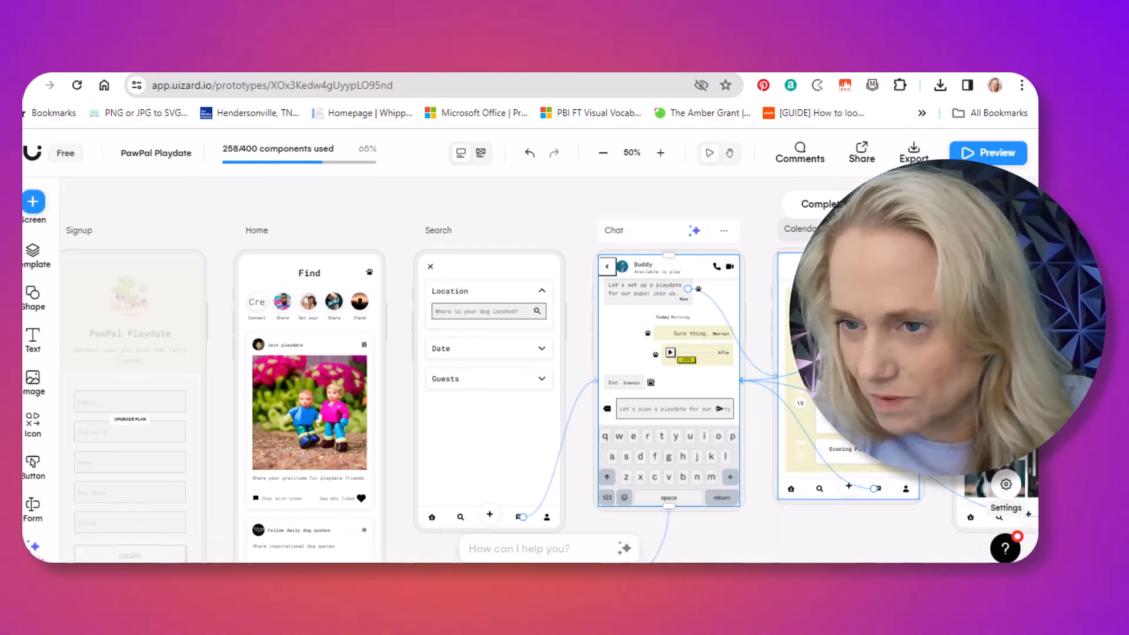
- Check the project's sharing options, close them and look over the Calendar and Profile screens
left_click(878, 160)
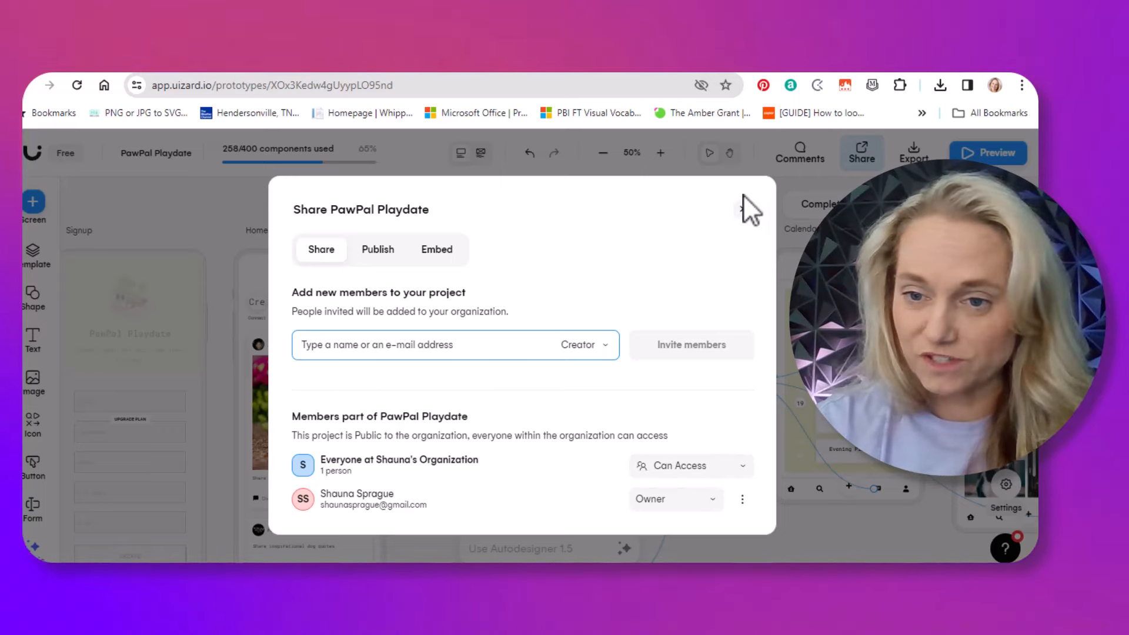
left_click(742, 210)
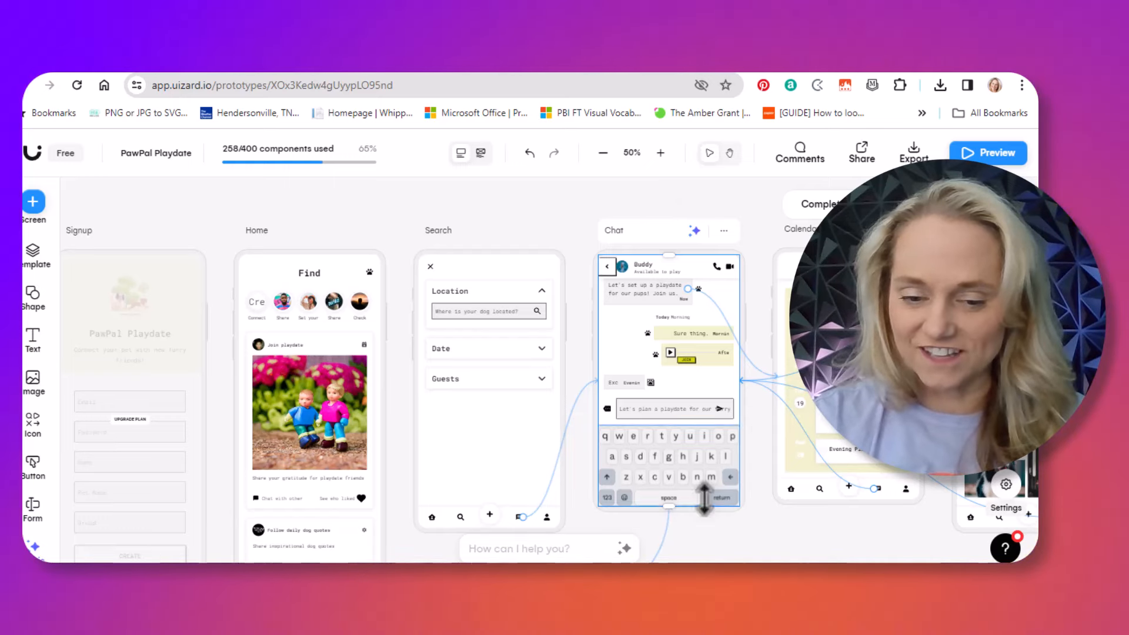
scroll(547, 377, "right", 2)
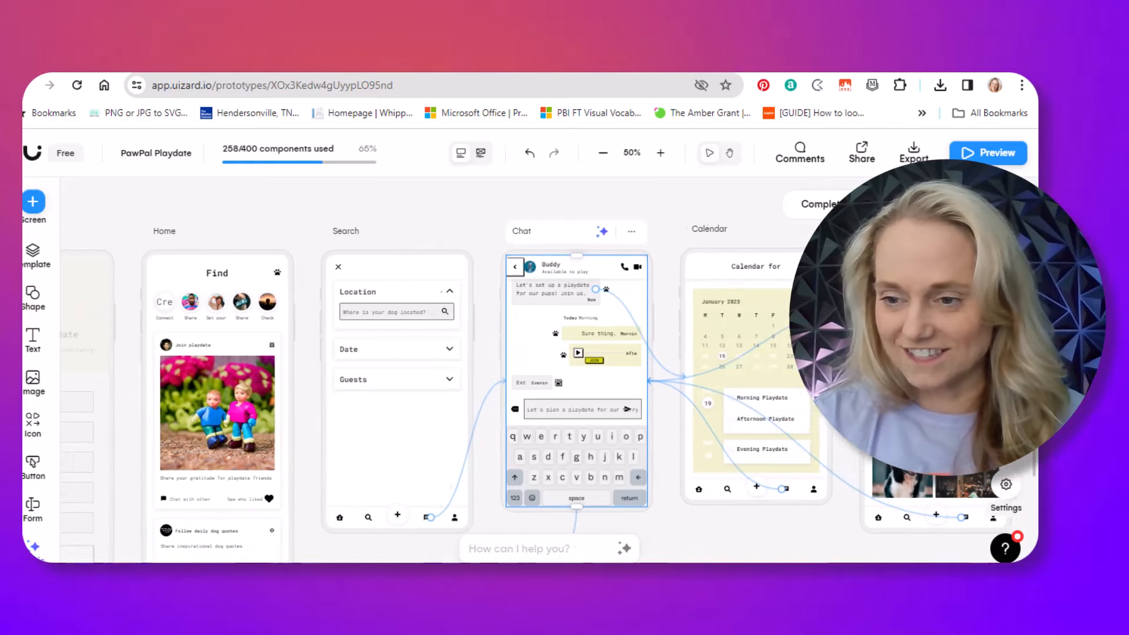
scroll(547, 377, "right", 1)
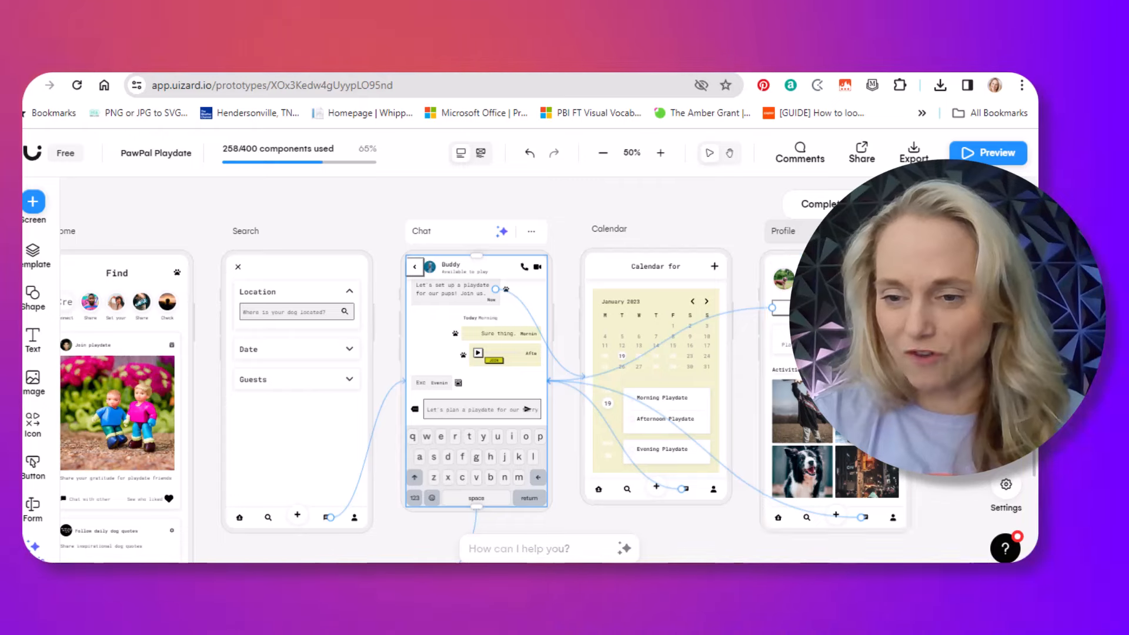